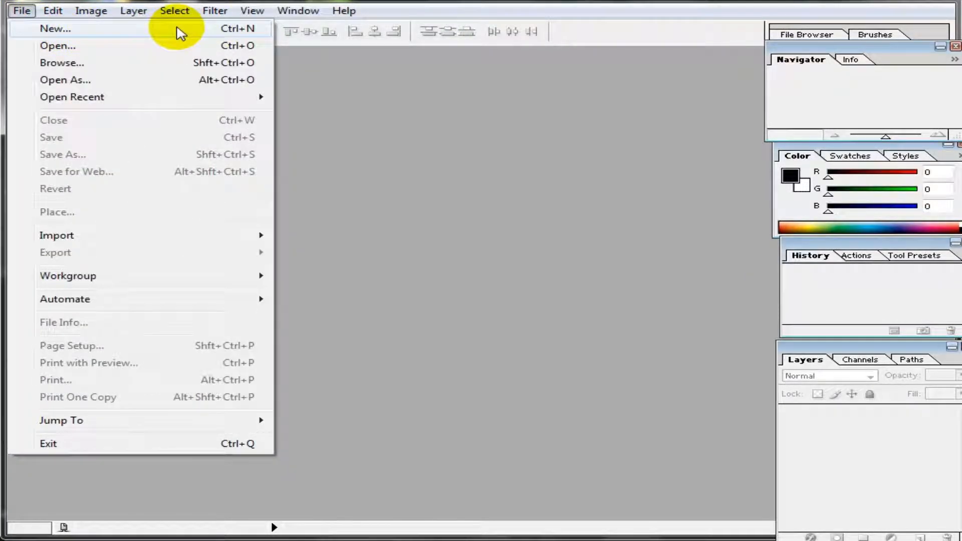
Step: Create a white RGB document named 3dtex using the 1280 x 720 HDTV 720P preset at 72 pixels/inch
{"action": "left_click", "coordinate": [238, 31]}
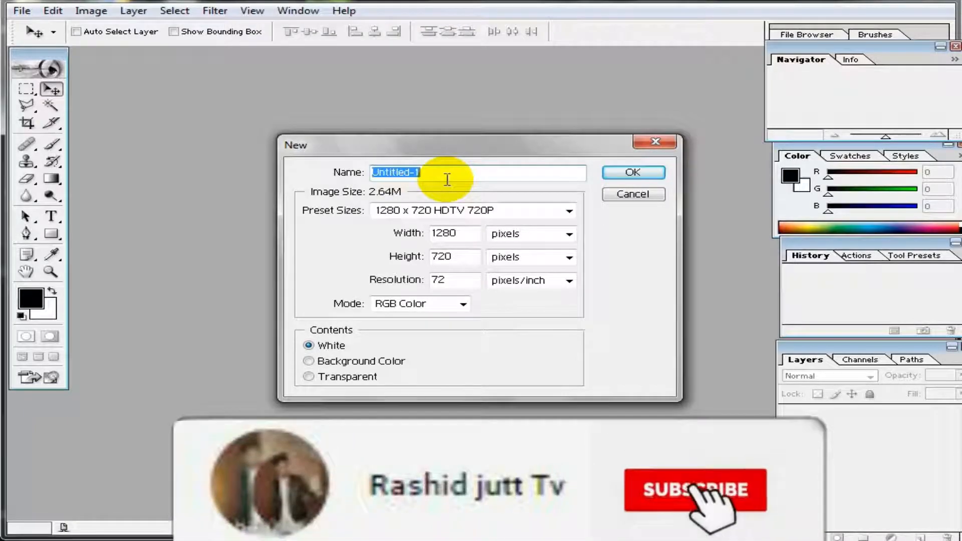
{"action": "type", "text": "3d"}
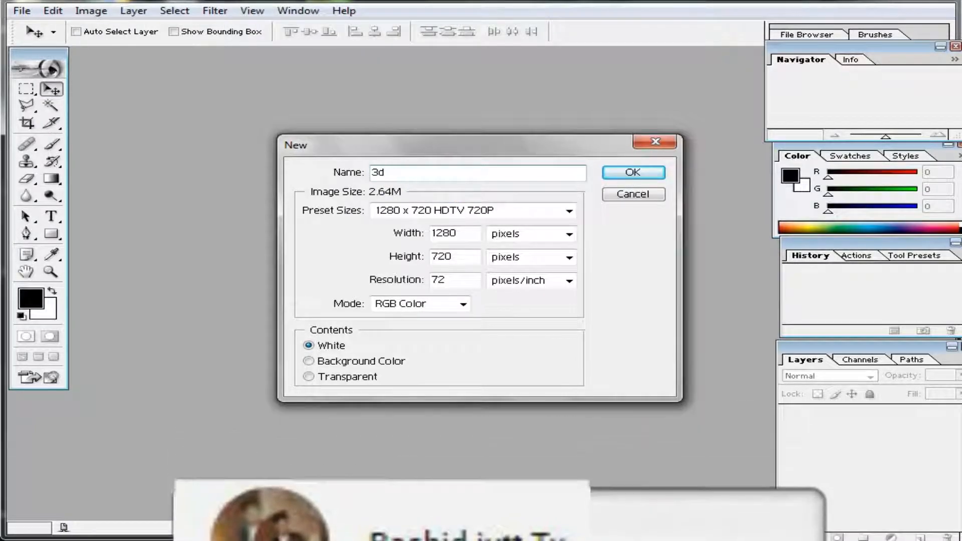
{"action": "type", "text": "x"}
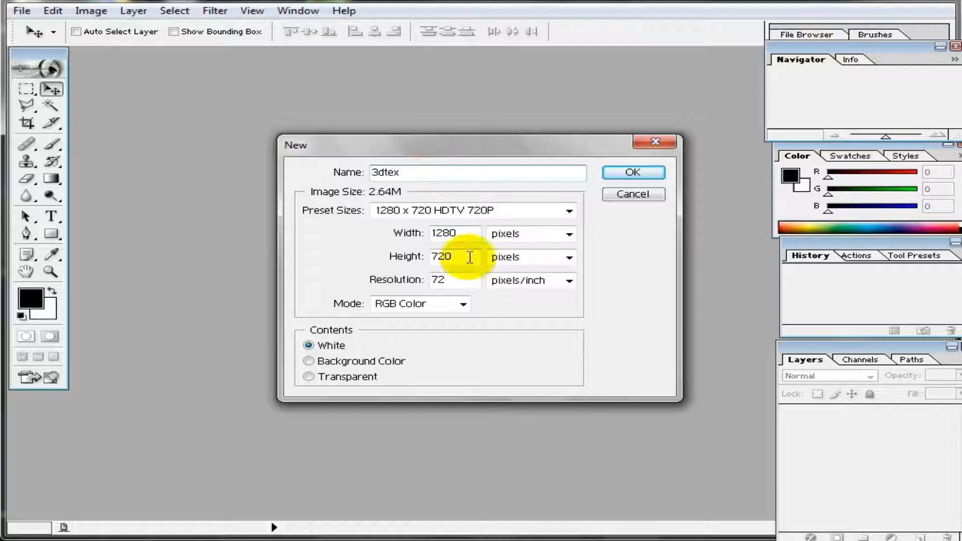
{"action": "left_click", "coordinate": [569, 211]}
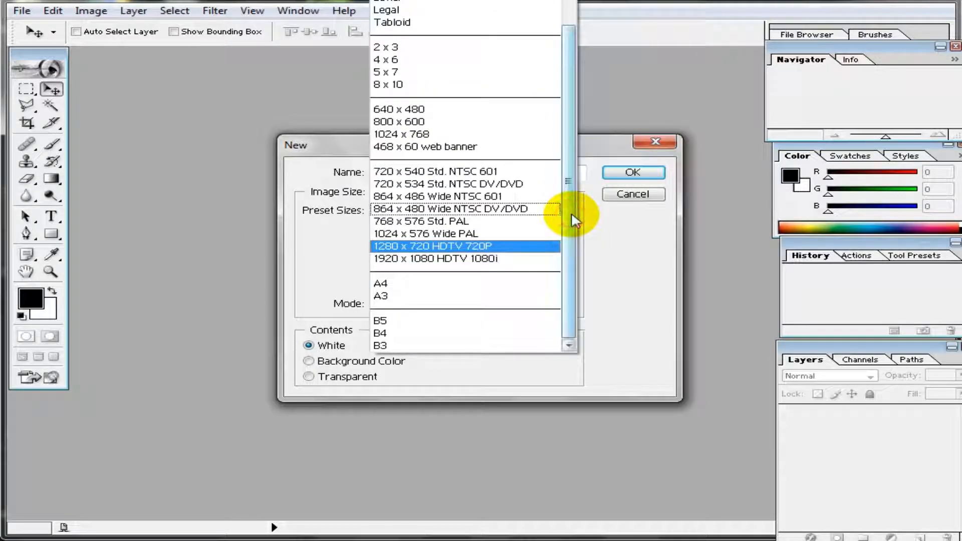
{"action": "left_click", "coordinate": [456, 248]}
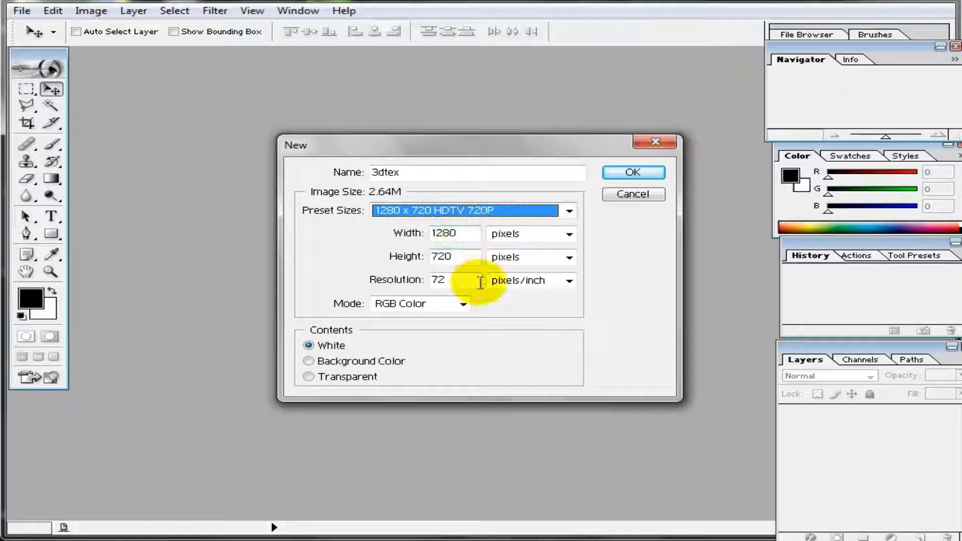
{"action": "left_click", "coordinate": [465, 233]}
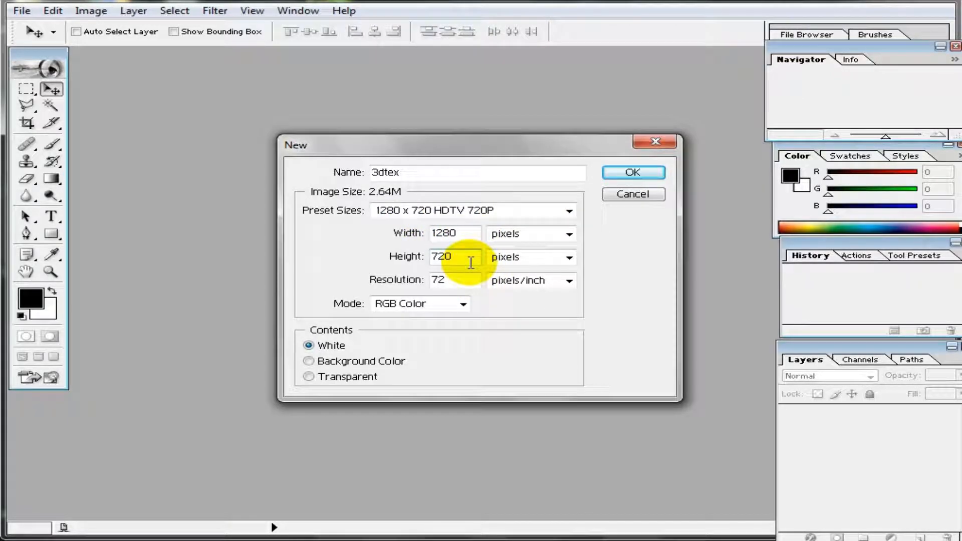
{"action": "left_click", "coordinate": [471, 261]}
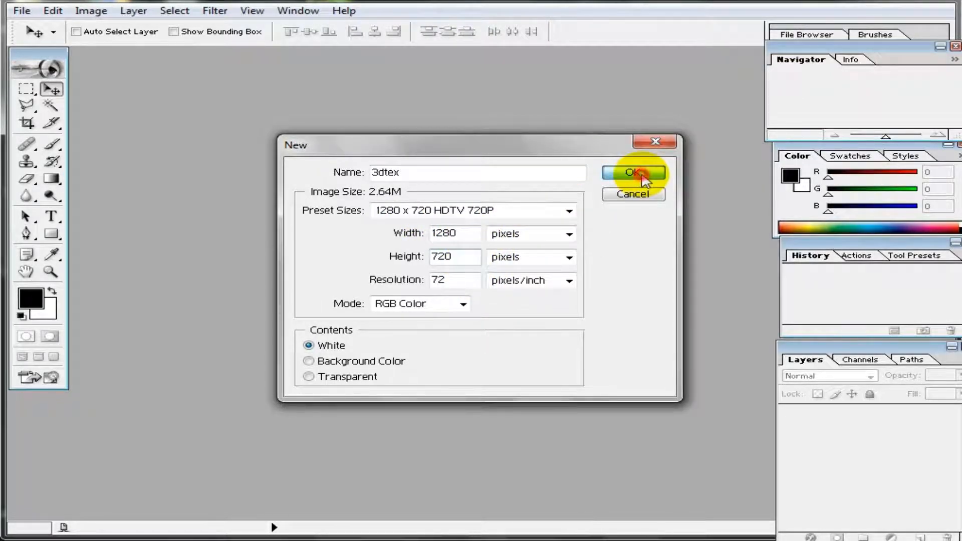
{"action": "left_click", "coordinate": [643, 176]}
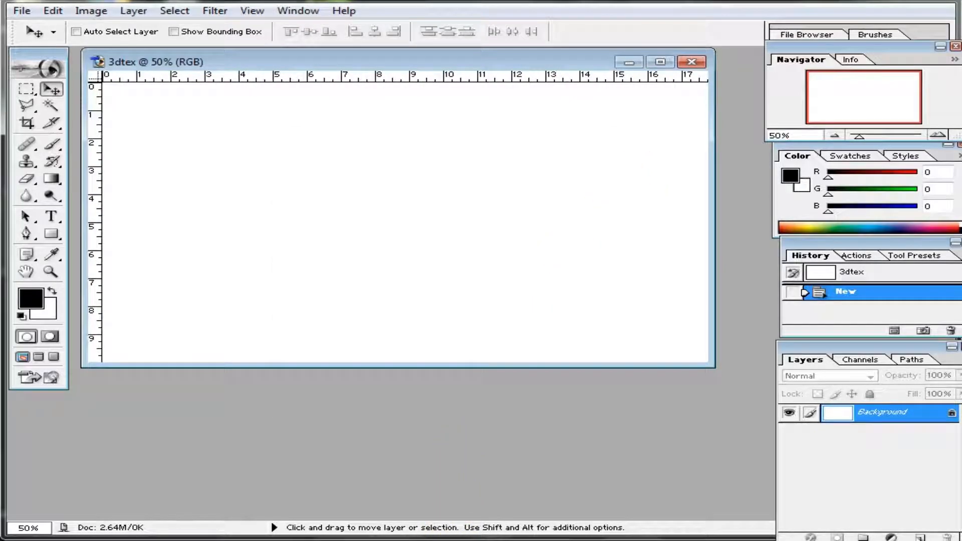
Step: Maximize the 3dtex document window
{"action": "left_click", "coordinate": [434, 540]}
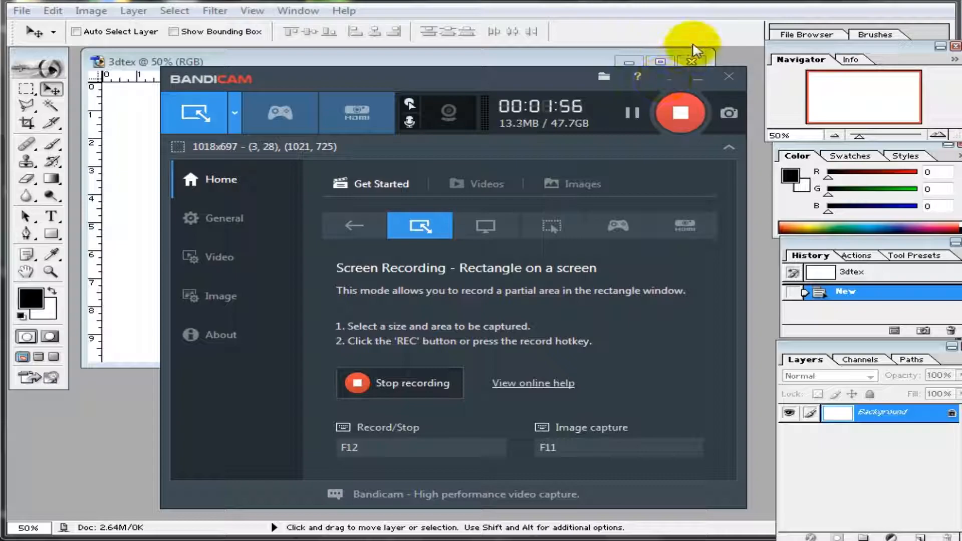
{"action": "left_click", "coordinate": [695, 79]}
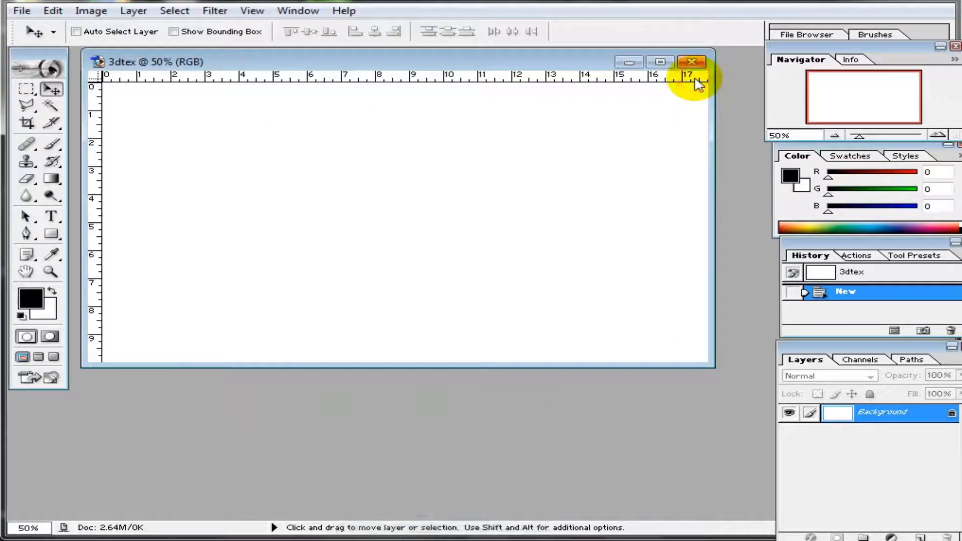
{"action": "left_click", "coordinate": [660, 62]}
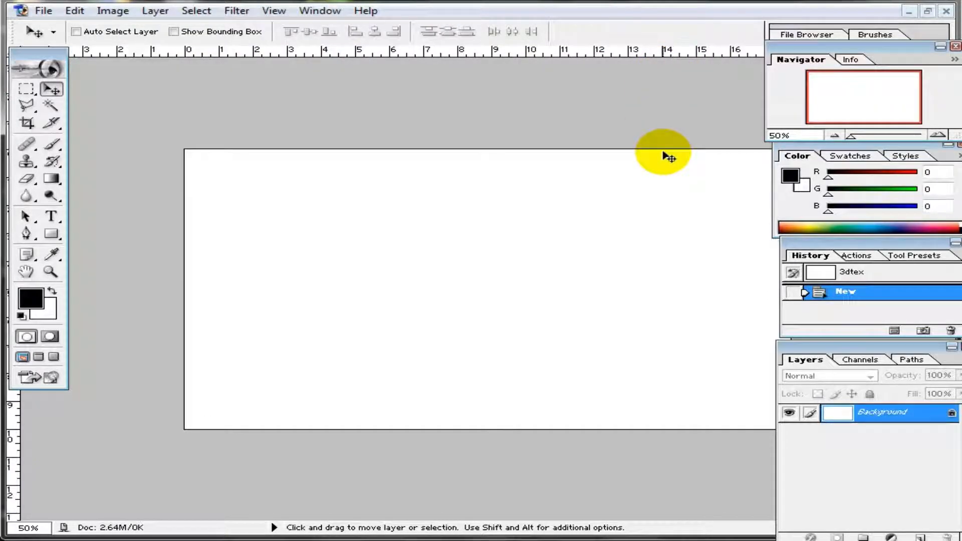
Step: Set up another new document at 1280 x 720, with width and height in pixels and resolution in pixels/inch
{"action": "key", "text": "ctrl+n"}
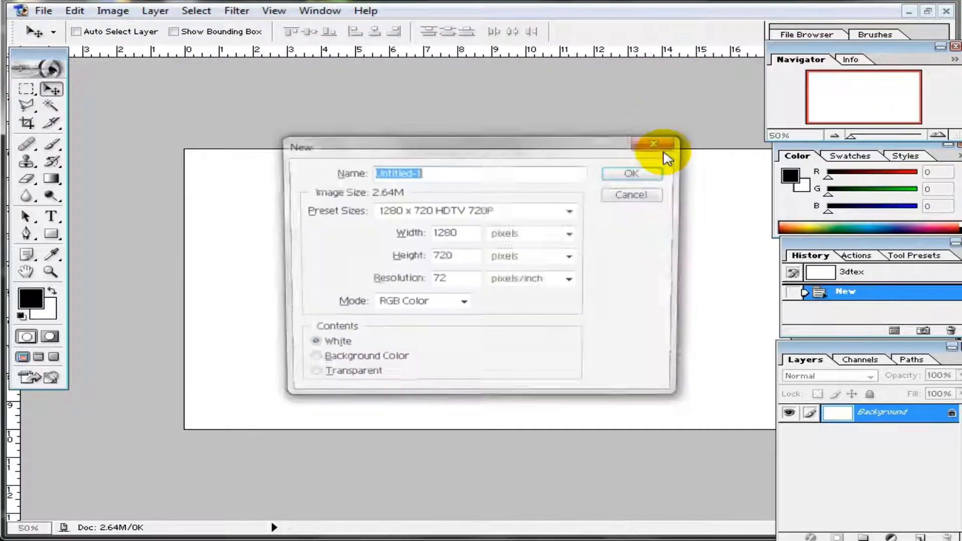
{"action": "left_click", "coordinate": [559, 265]}
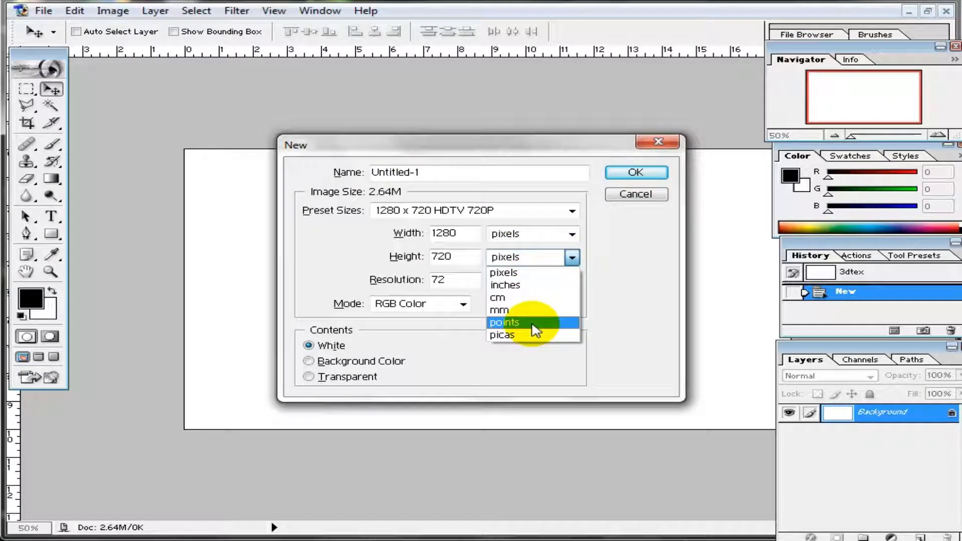
{"action": "left_click", "coordinate": [546, 272]}
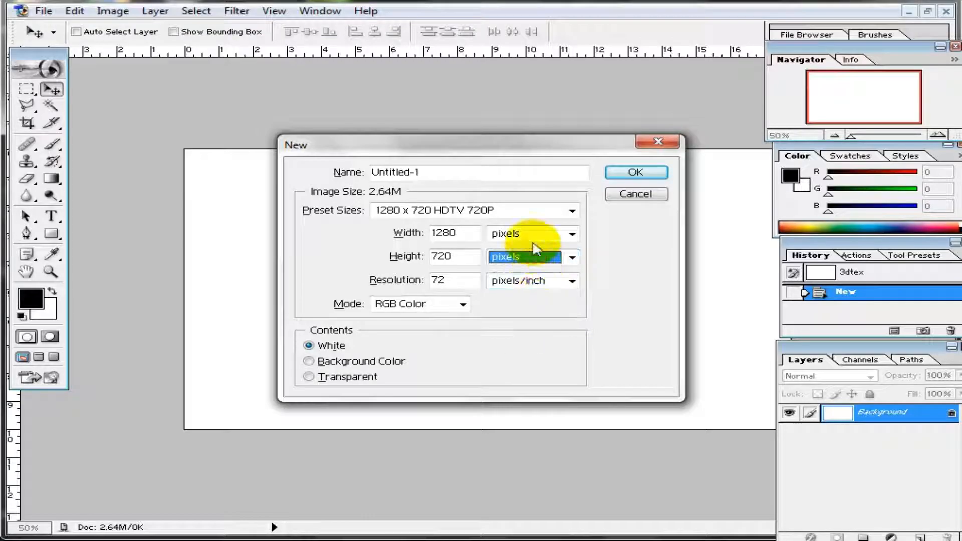
{"action": "left_click", "coordinate": [556, 238]}
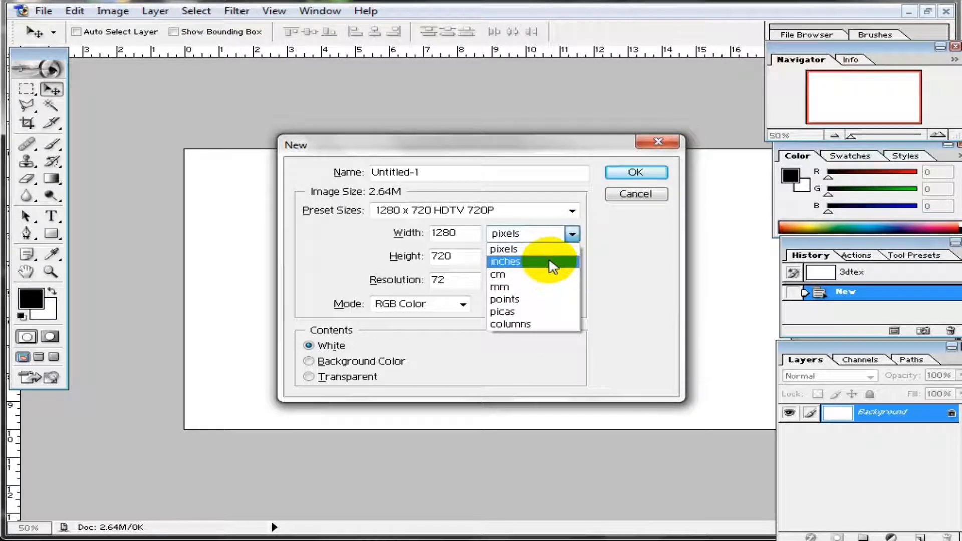
{"action": "left_click", "coordinate": [531, 249]}
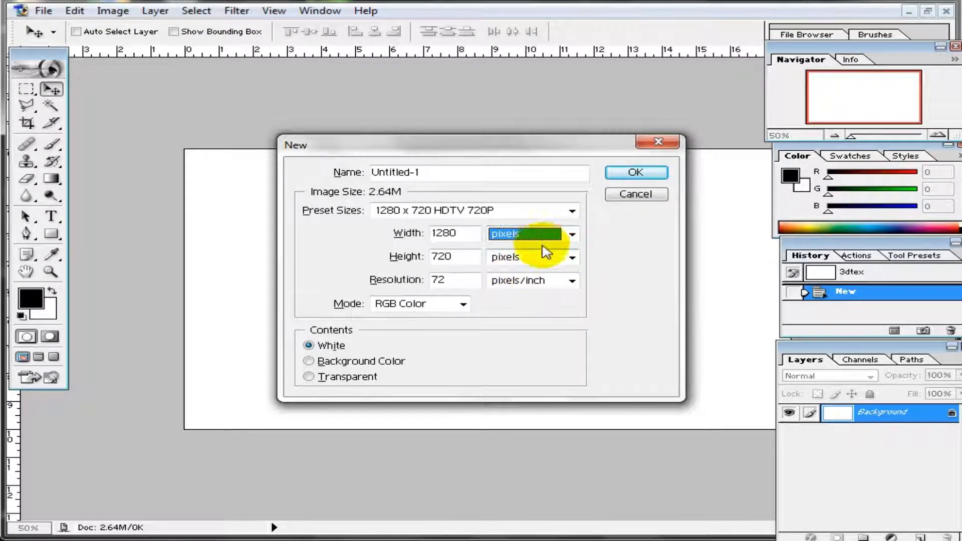
{"action": "left_click", "coordinate": [572, 282]}
{"action": "left_click", "coordinate": [475, 331]}
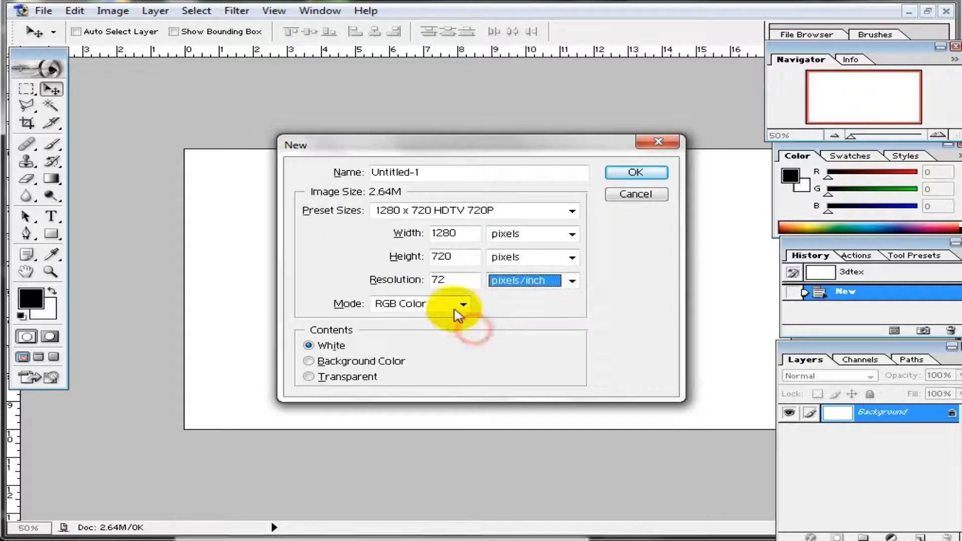
Step: Set the new document's resolution to 300 pixels/inch and create it
{"action": "double_click", "coordinate": [441, 280]}
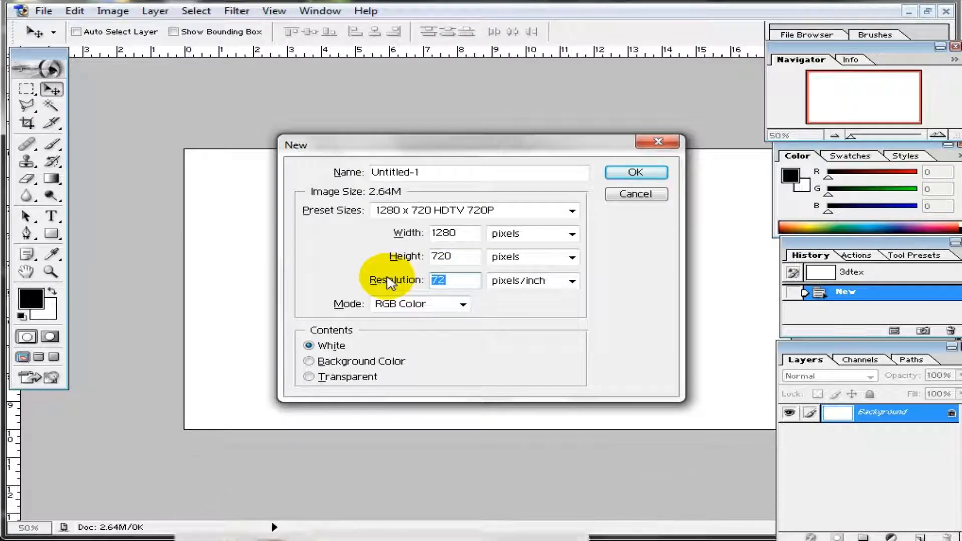
{"action": "type", "text": "9"}
{"action": "key", "text": "BackSpace"}
{"action": "type", "text": "300"}
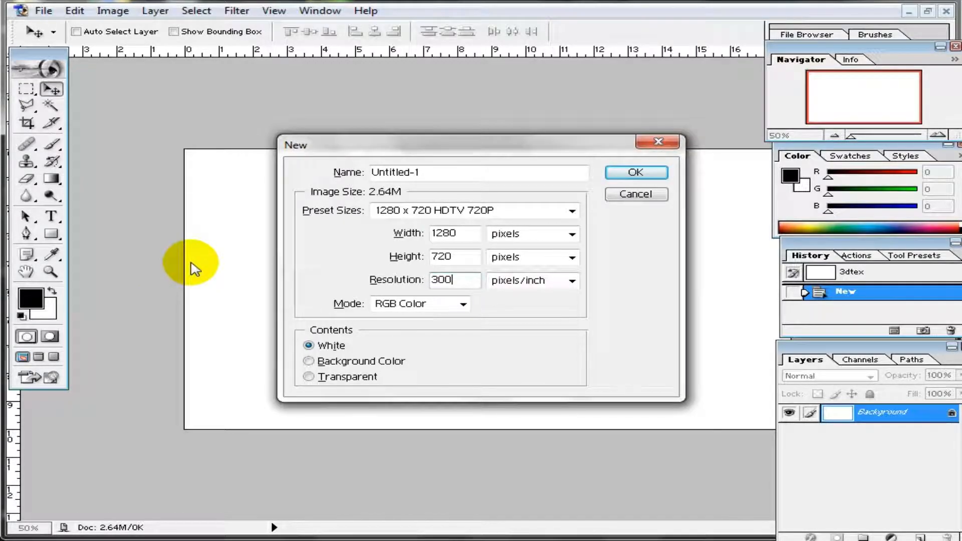
{"action": "left_click", "coordinate": [621, 173]}
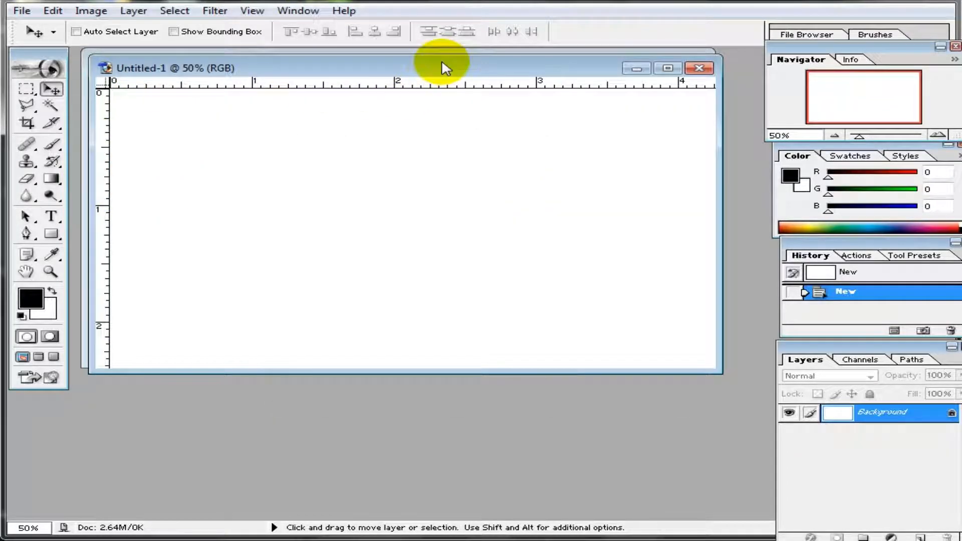
Step: Close the 3dtex document behind Untitled-1 and maximize the Untitled-1 window
{"action": "left_click_drag", "start_coordinate": [441, 62], "coordinate": [402, 126]}
{"action": "left_click", "coordinate": [691, 61]}
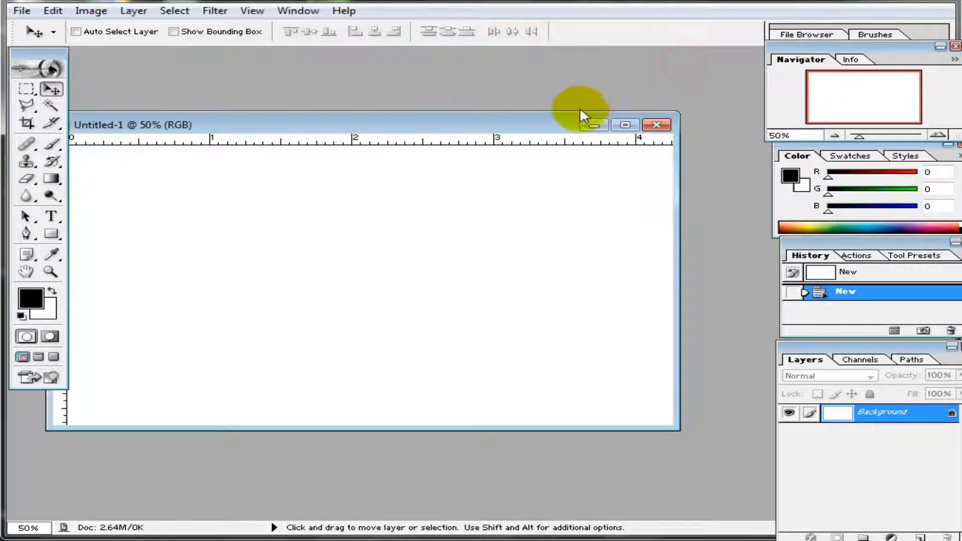
{"action": "double_click", "coordinate": [501, 128]}
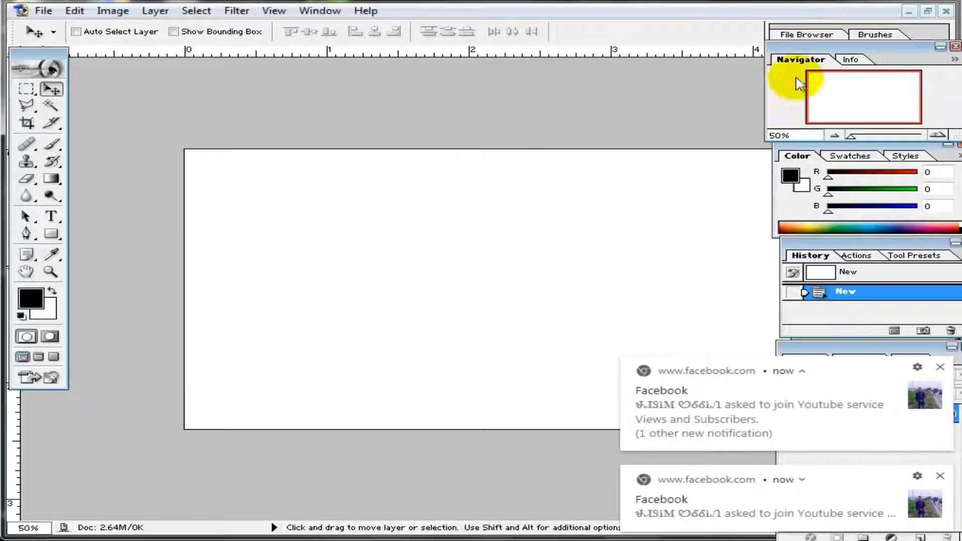
Step: Activate the Horizontal Type tool
{"action": "left_click", "coordinate": [51, 219]}
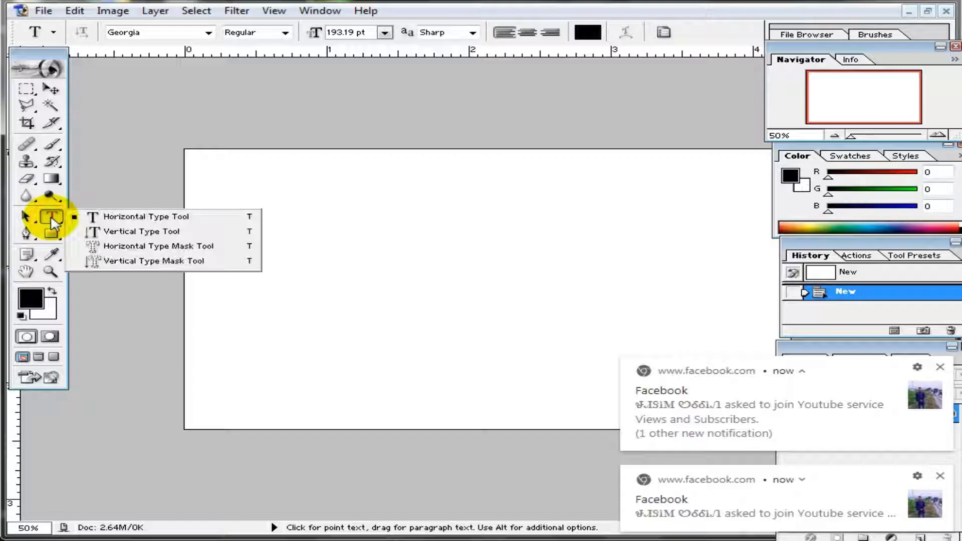
{"action": "left_click", "coordinate": [123, 217]}
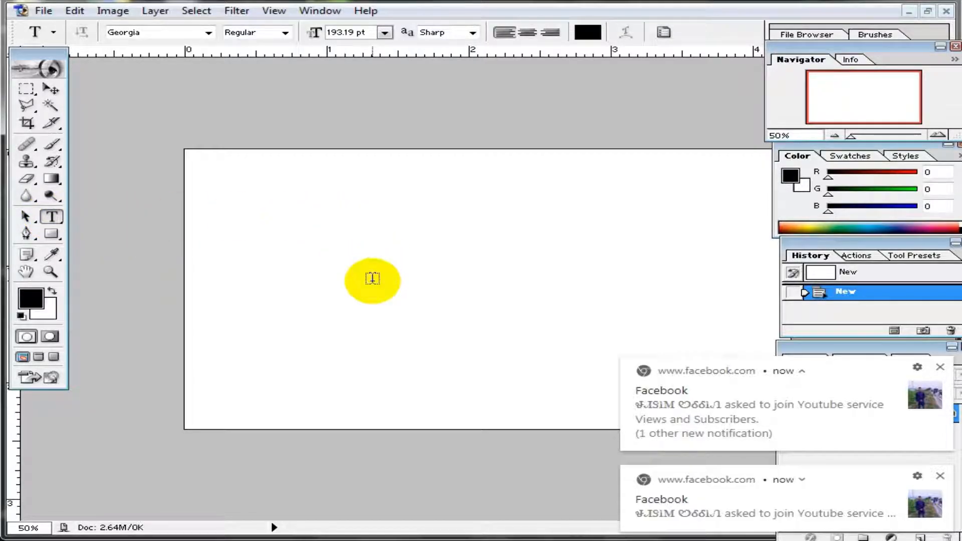
{"action": "left_click", "coordinate": [384, 252]}
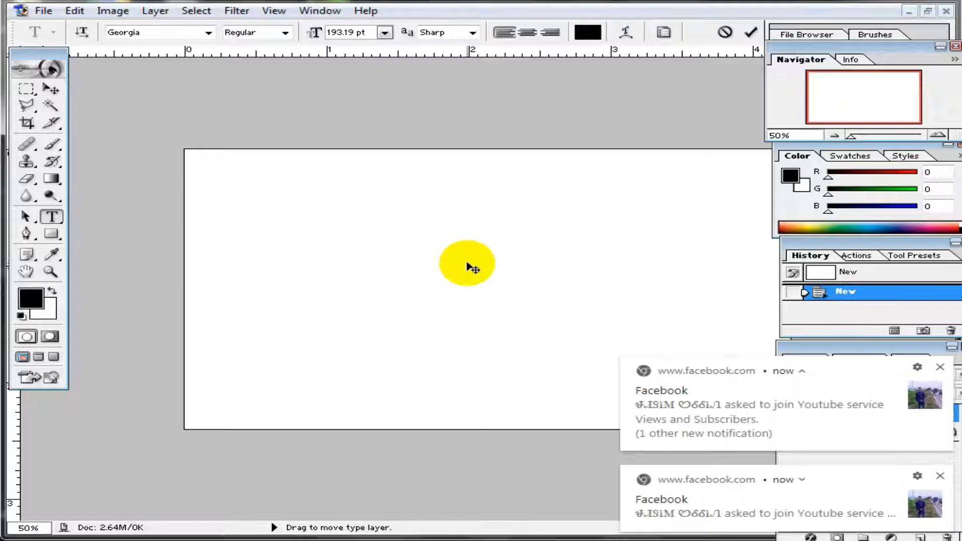
{"action": "type", "text": "3"}
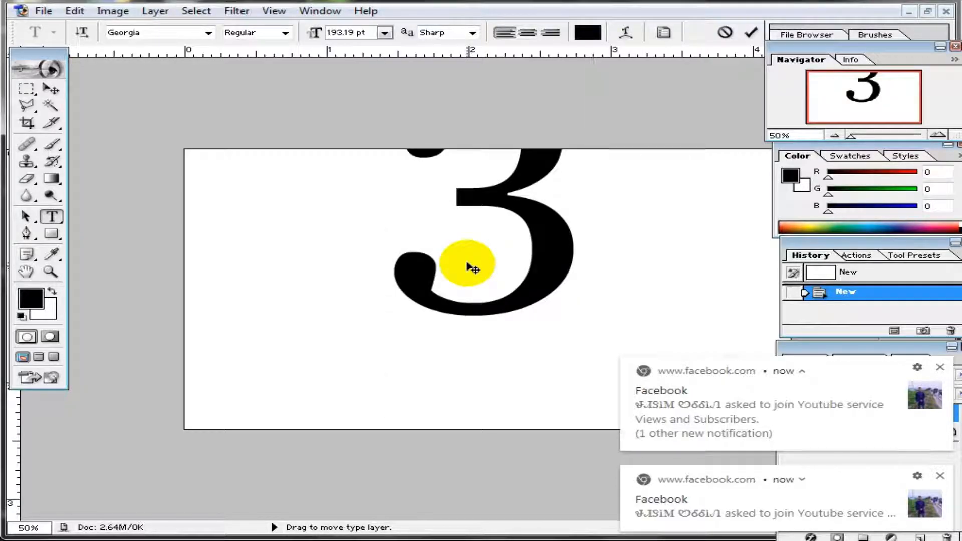
{"action": "type", "text": "L"}
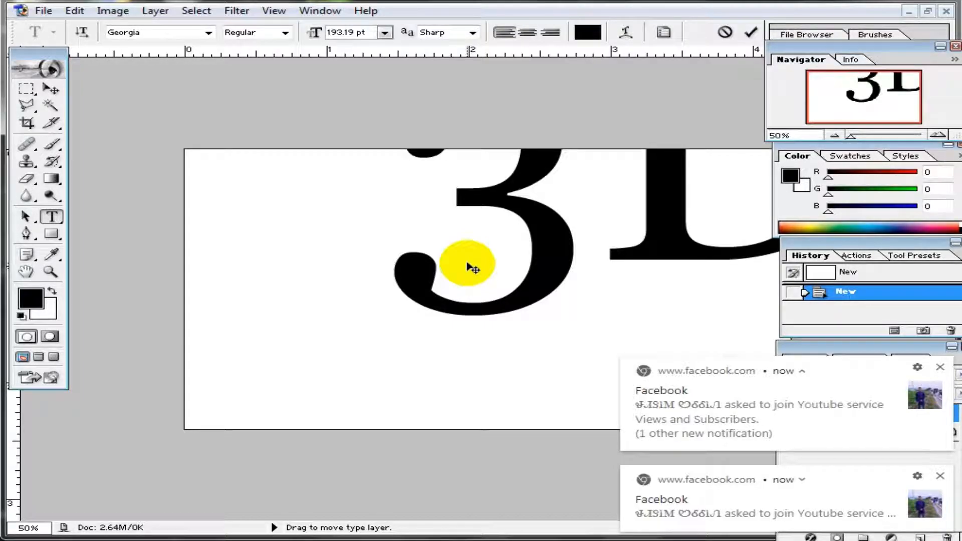
{"action": "left_click", "coordinate": [851, 293]}
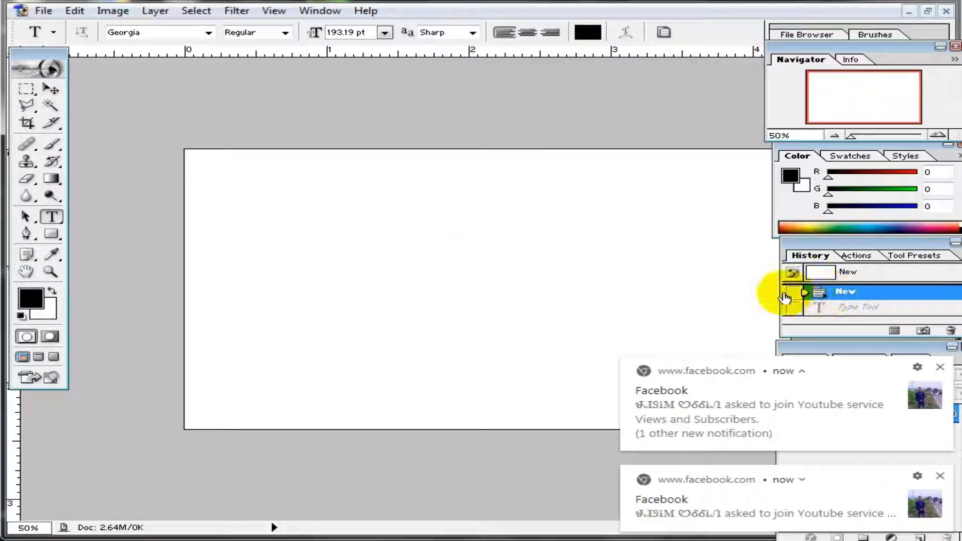
Step: Dismiss the notifications and add the horizontal text "3d texe" starting near the canvas's left edge
{"action": "left_click", "coordinate": [941, 369]}
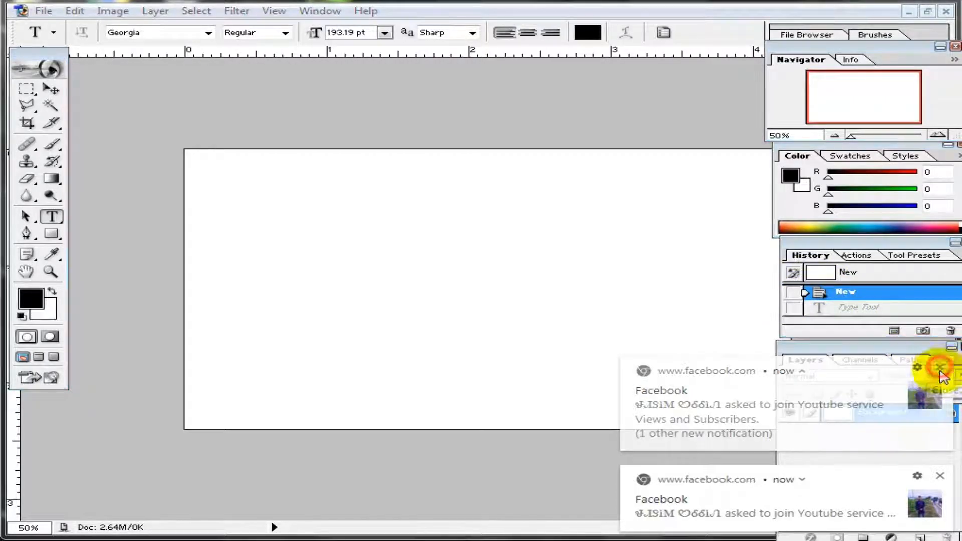
{"action": "left_click", "coordinate": [941, 477]}
{"action": "left_click", "coordinate": [257, 262]}
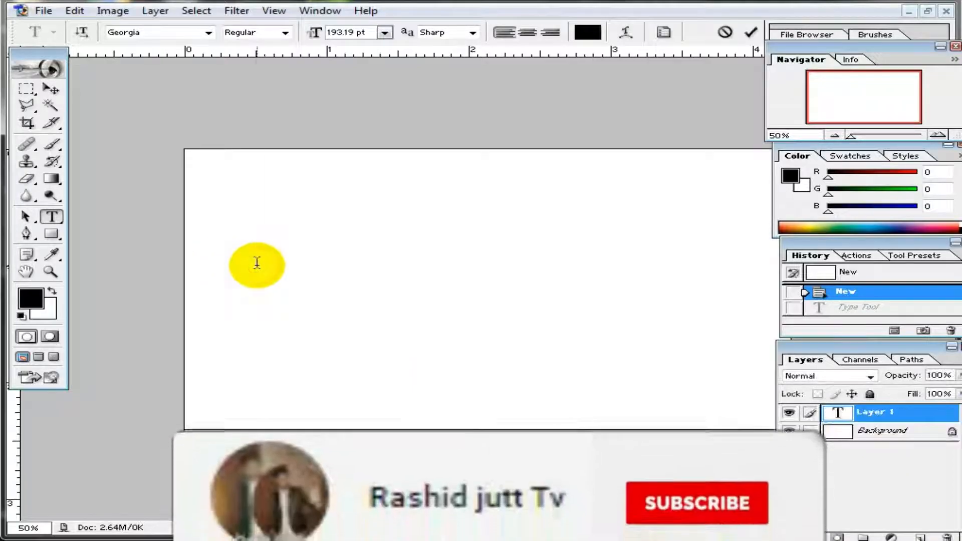
{"action": "type", "text": "3d"}
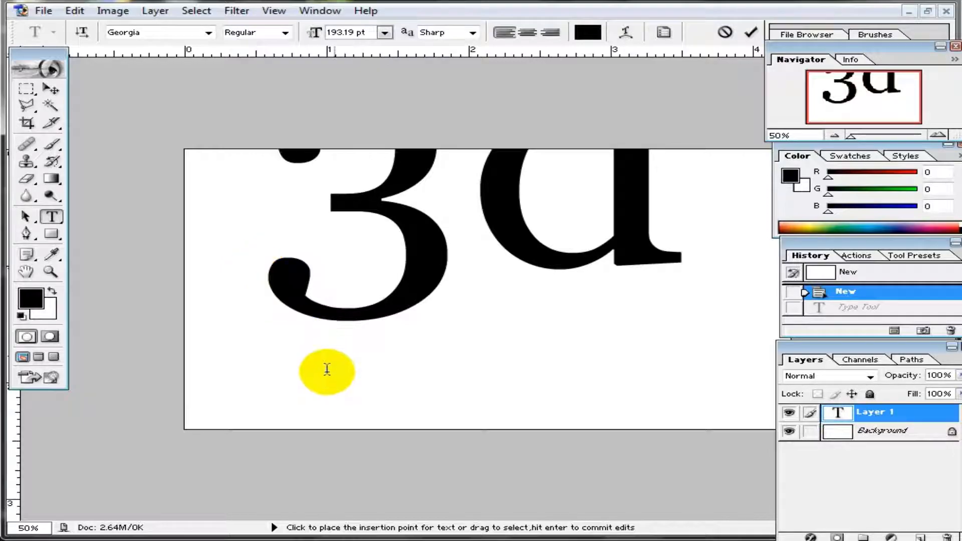
{"action": "left_click", "coordinate": [751, 32]}
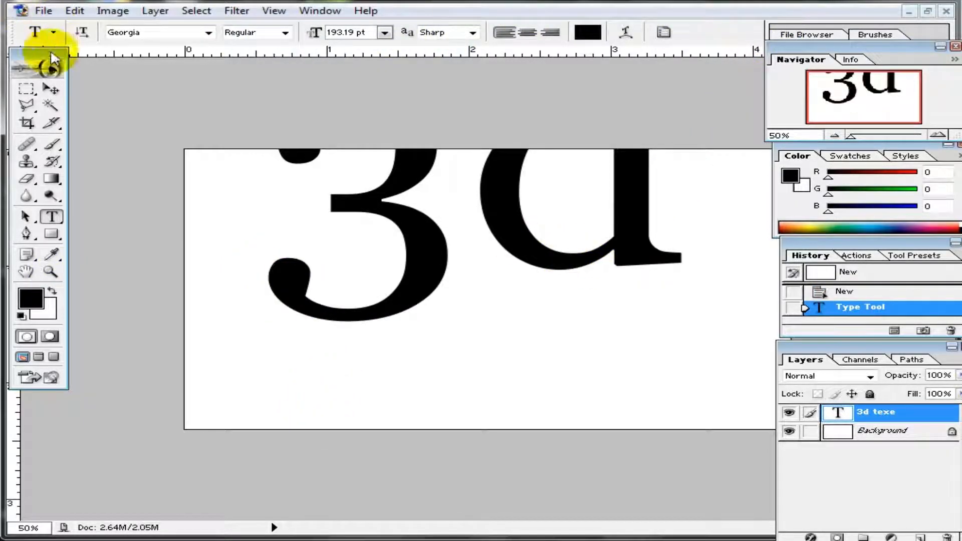
Step: Move the "3d texe" text into the canvas and free-transform it to about 35% width and 37.5% height
{"action": "left_click", "coordinate": [50, 90]}
{"action": "left_click_drag", "start_coordinate": [520, 217], "coordinate": [405, 313]}
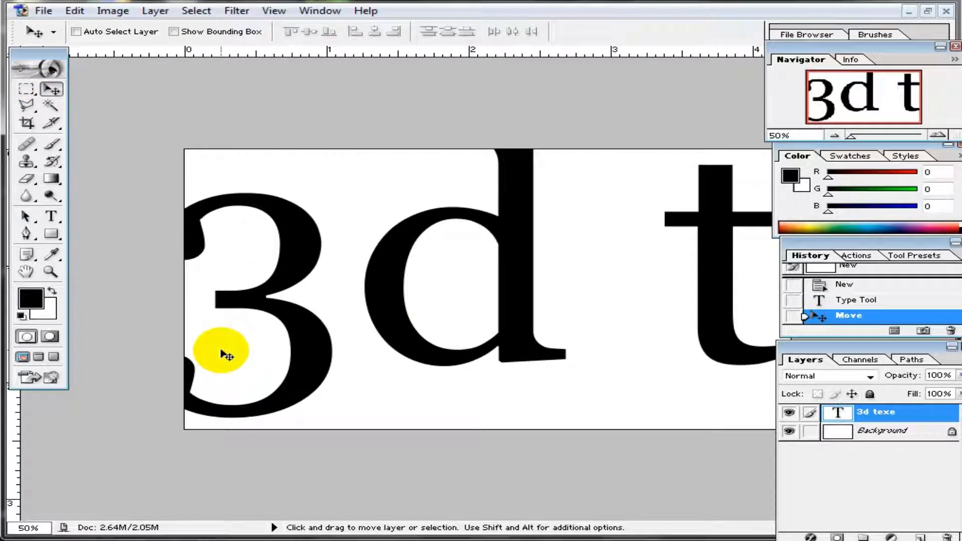
{"action": "key", "text": "ctrl+t"}
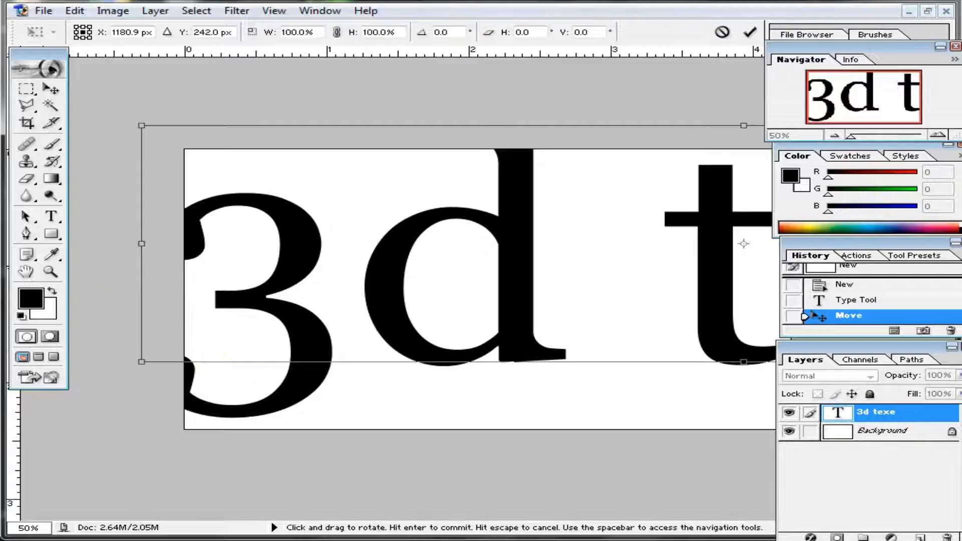
{"action": "left_click_drag", "start_coordinate": [136, 125], "coordinate": [593, 269]}
{"action": "left_click_drag", "start_coordinate": [670, 297], "coordinate": [300, 233]}
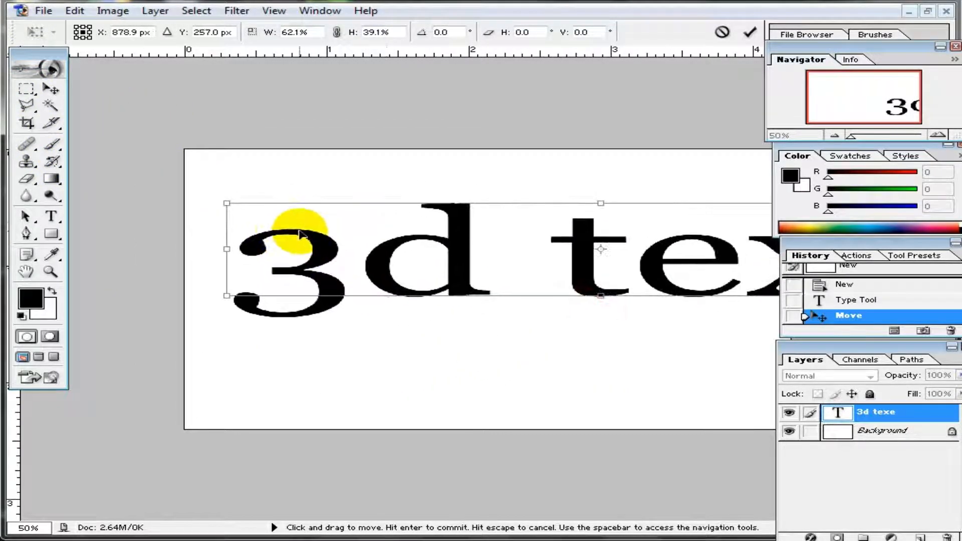
{"action": "left_click_drag", "start_coordinate": [225, 203], "coordinate": [279, 220]}
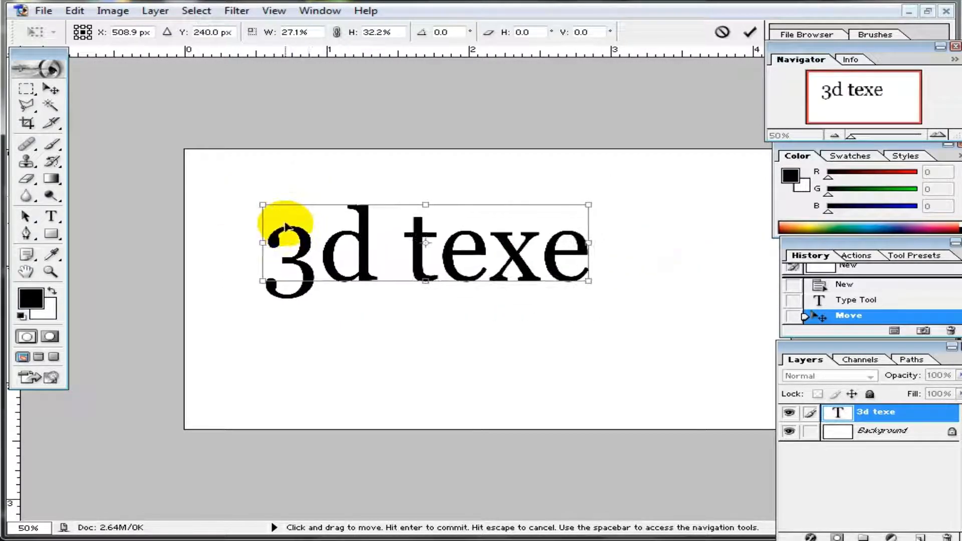
{"action": "left_click_drag", "start_coordinate": [588, 280], "coordinate": [686, 293]}
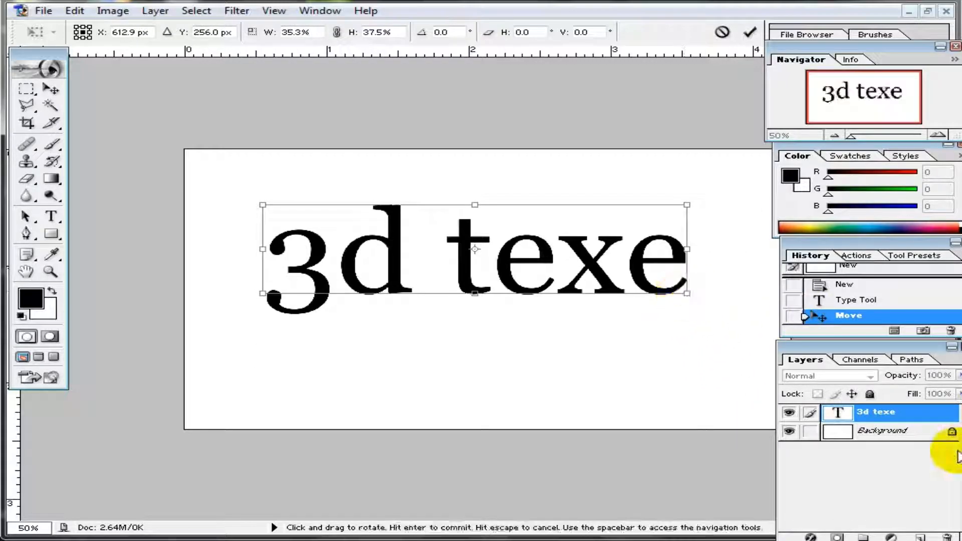
{"action": "left_click", "coordinate": [749, 31]}
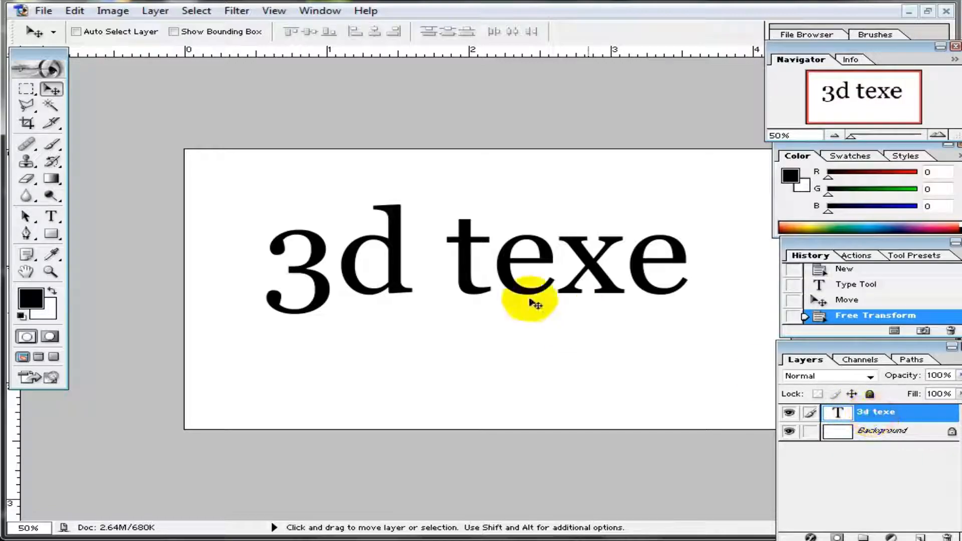
{"action": "left_click", "coordinate": [50, 218]}
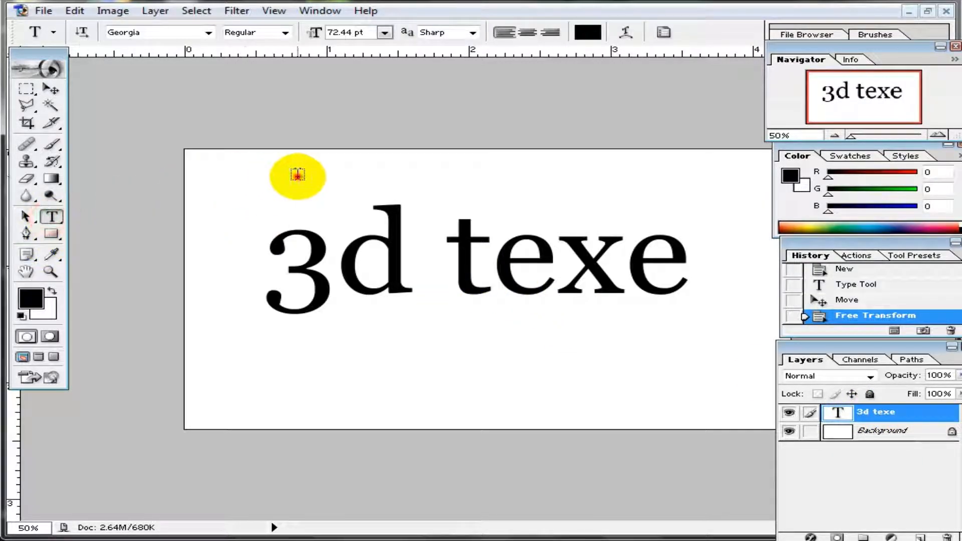
{"action": "left_click", "coordinate": [299, 172]}
{"action": "type", "text": "gg"}
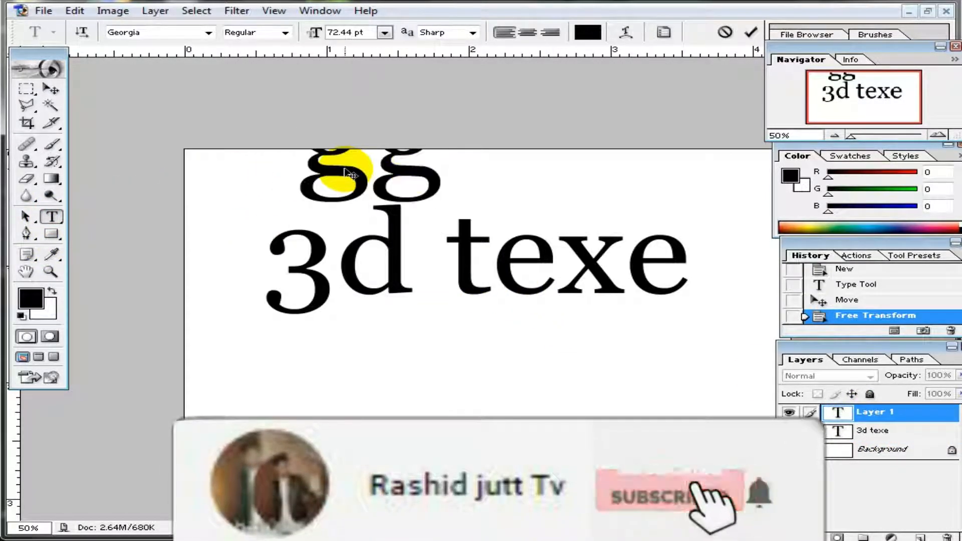
{"action": "left_click", "coordinate": [750, 32]}
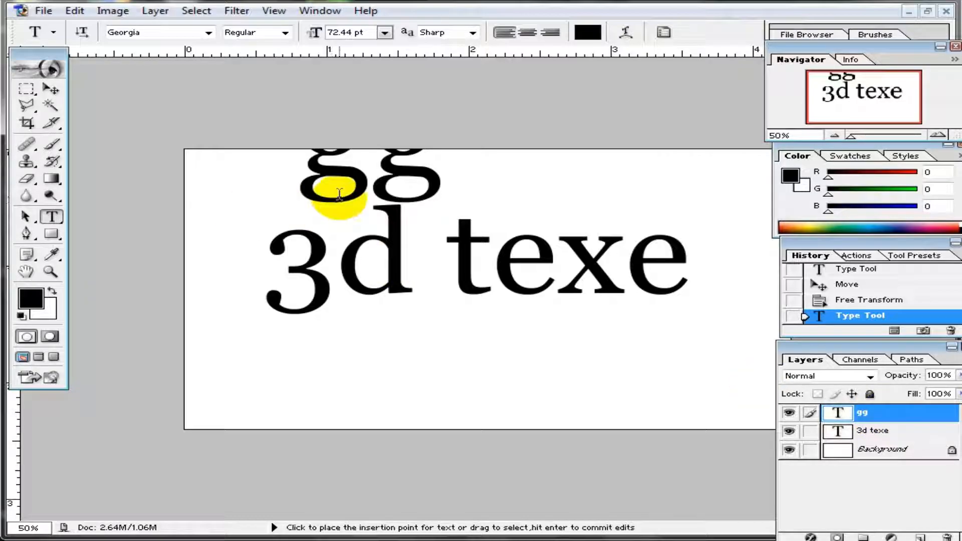
{"action": "right_click", "coordinate": [860, 416]}
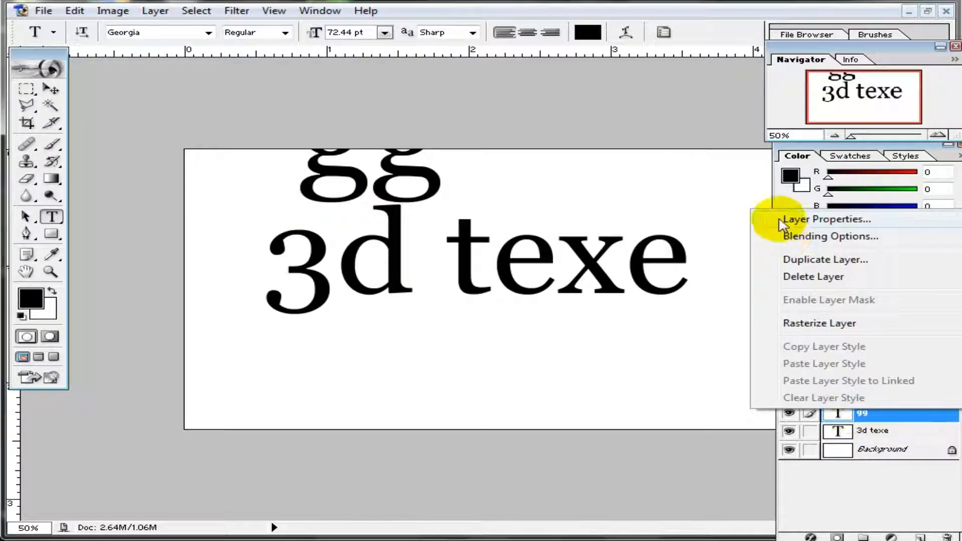
{"action": "left_click", "coordinate": [811, 276]}
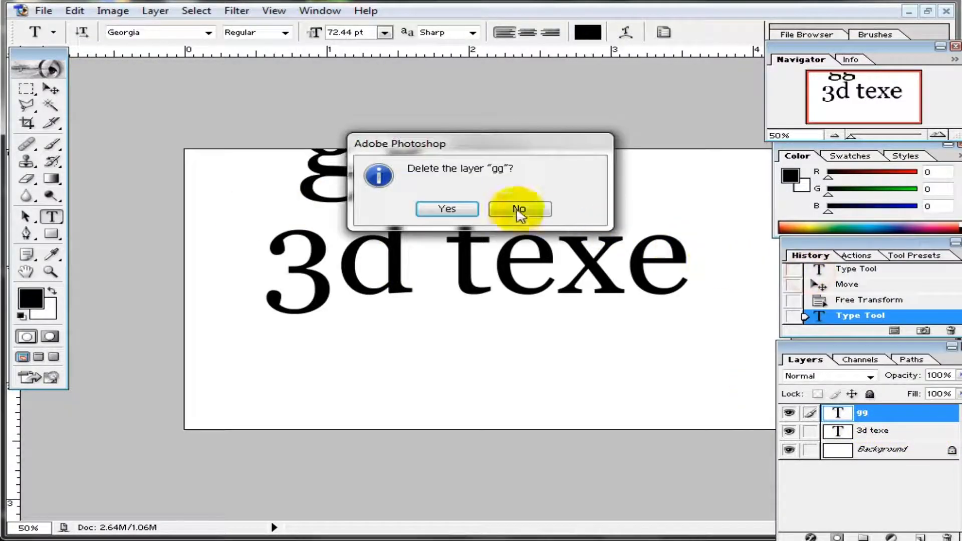
{"action": "left_click", "coordinate": [441, 210]}
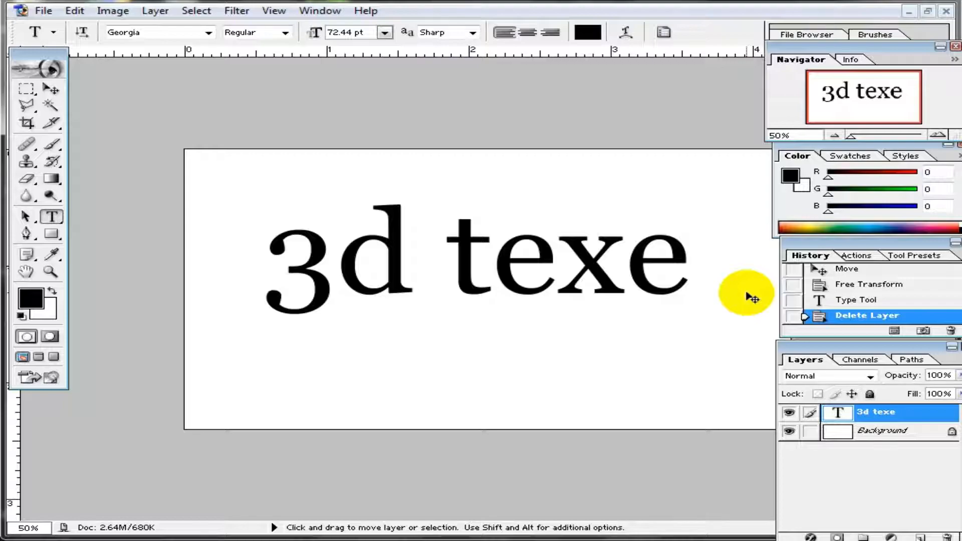
Step: Scale the "3d texe" text to about 106% width and 112% height and move it slightly down toward the canvas's middle
{"action": "key", "text": "ctrl+t"}
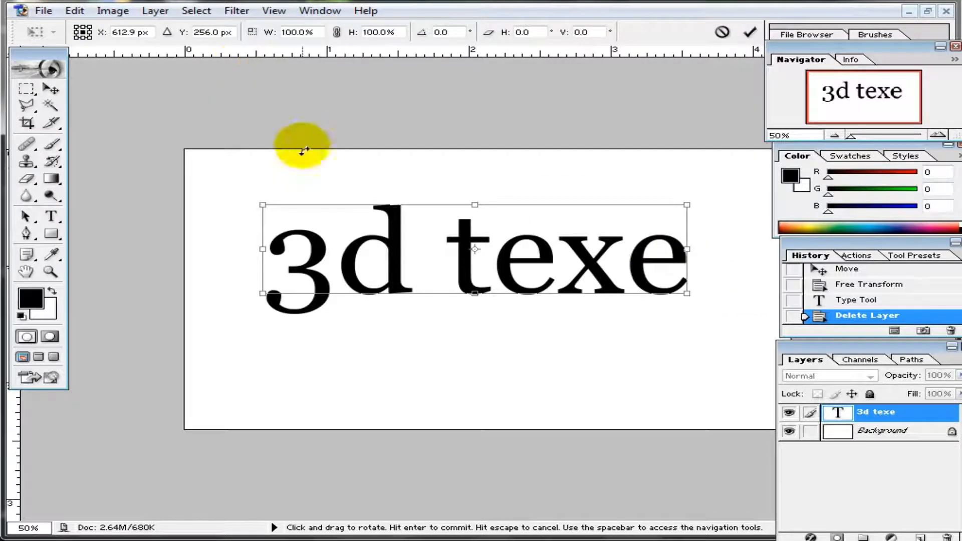
{"action": "mouse_move", "coordinate": [260, 205]}
{"action": "left_mouse_down"}
{"action": "mouse_move", "coordinate": [286, 182]}
{"action": "mouse_move", "coordinate": [339, 221]}
{"action": "mouse_move", "coordinate": [312, 189]}
{"action": "mouse_move", "coordinate": [248, 214]}
{"action": "mouse_move", "coordinate": [256, 198]}
{"action": "left_mouse_up"}
{"action": "left_click_drag", "start_coordinate": [686, 293], "coordinate": [704, 297]}
{"action": "left_click_drag", "start_coordinate": [440, 273], "coordinate": [443, 298]}
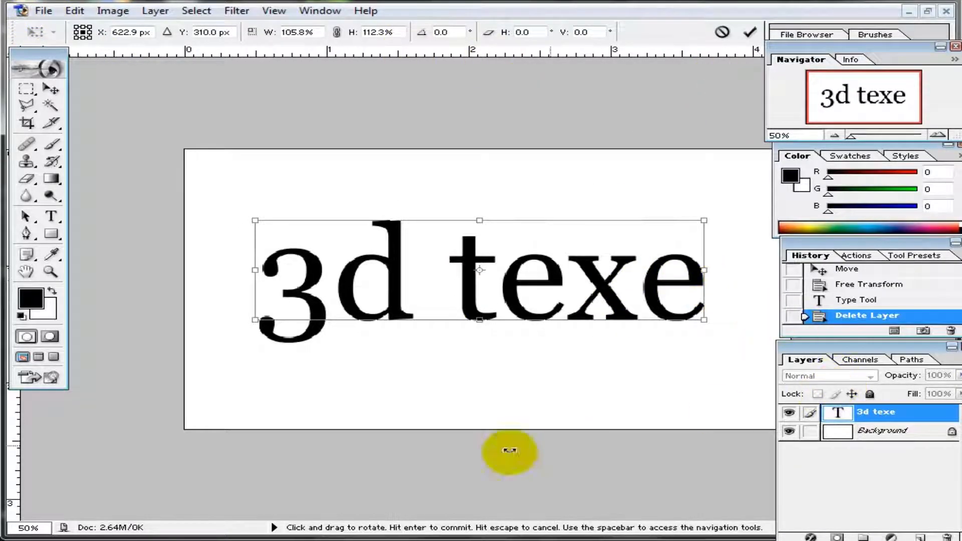
{"action": "left_click", "coordinate": [750, 33]}
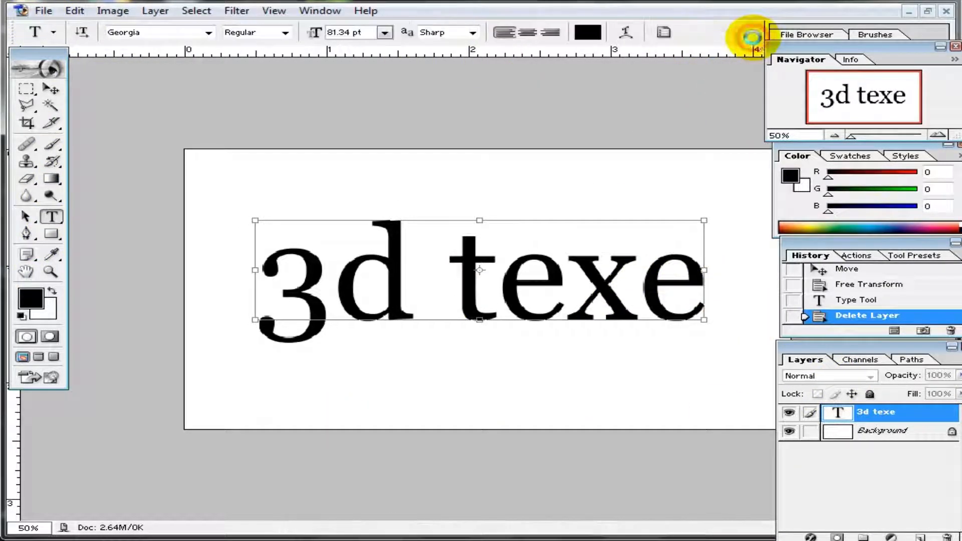
{"action": "left_click", "coordinate": [75, 11]}
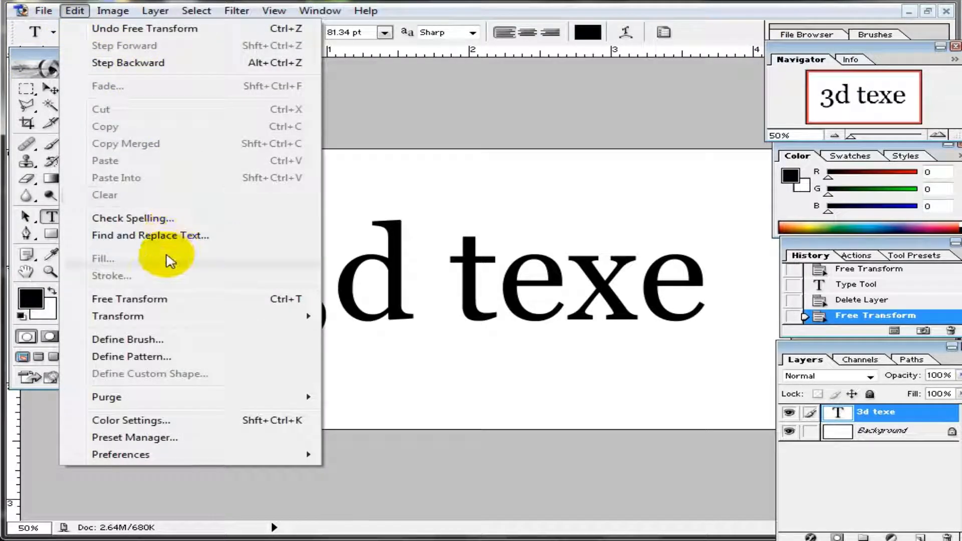
{"action": "mouse_move", "coordinate": [200, 321]}
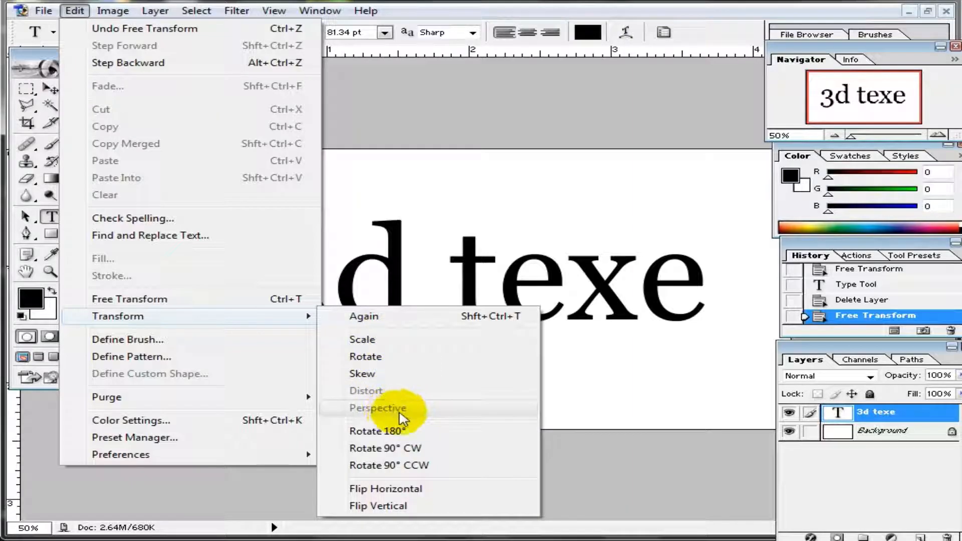
{"action": "left_click", "coordinate": [392, 184]}
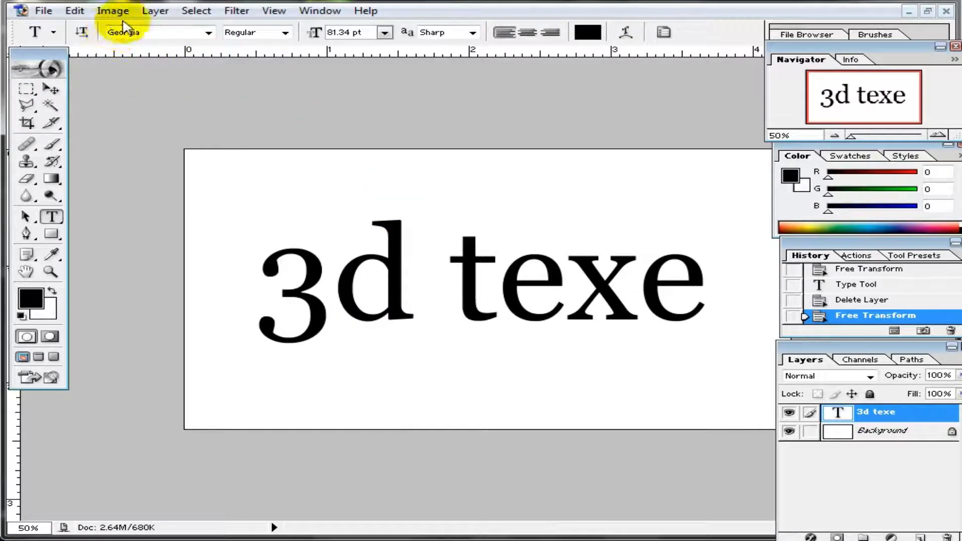
Step: Convert the "3d texe" text layer to a shape
{"action": "left_click", "coordinate": [155, 10]}
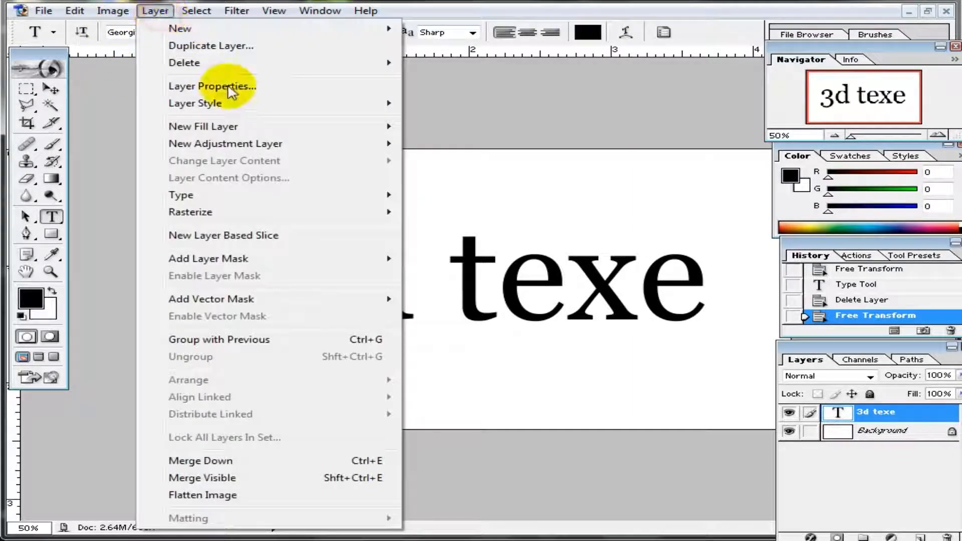
{"action": "mouse_move", "coordinate": [386, 199]}
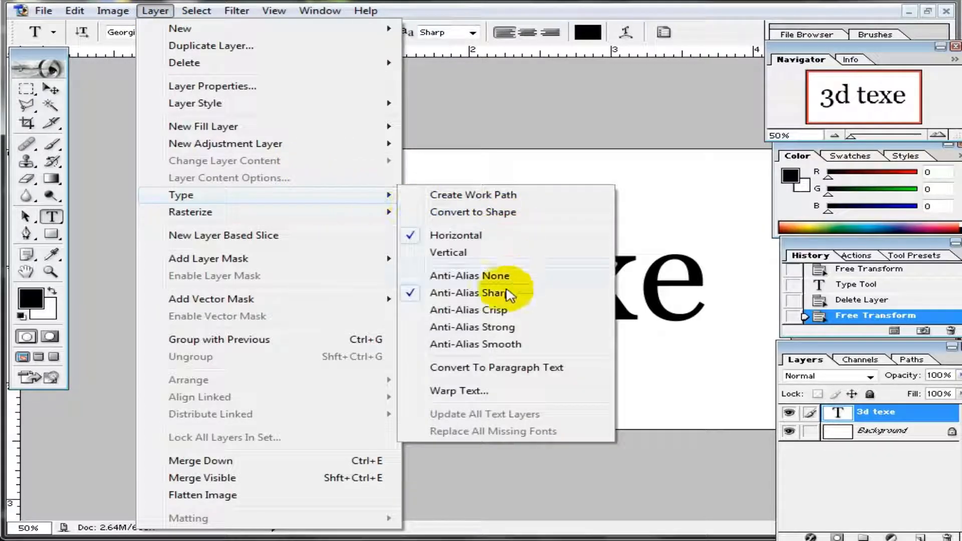
{"action": "left_click", "coordinate": [519, 214]}
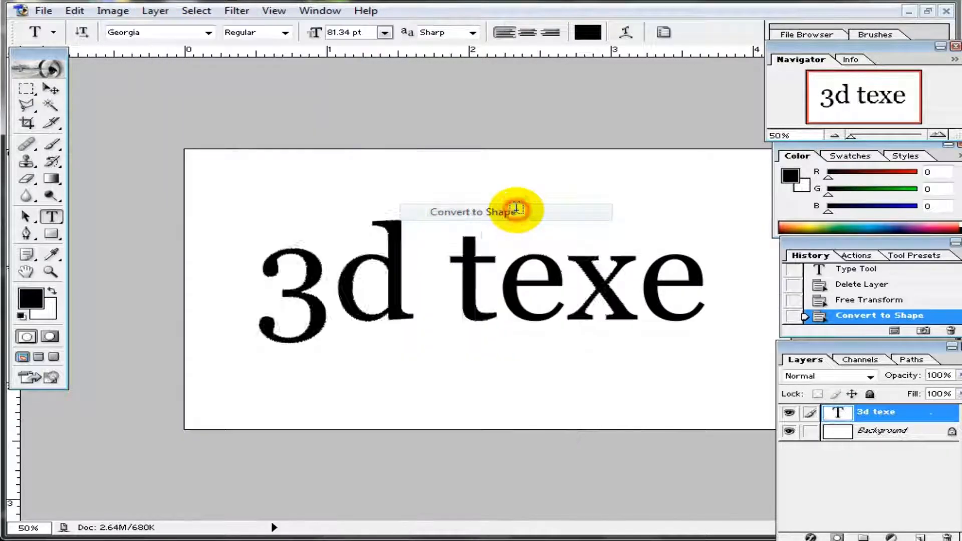
Step: Apply a Perspective transform to the "3d texe" shape, tapering it toward its right end and slightly enlarging its left end
{"action": "left_click", "coordinate": [75, 10]}
{"action": "mouse_move", "coordinate": [275, 315]}
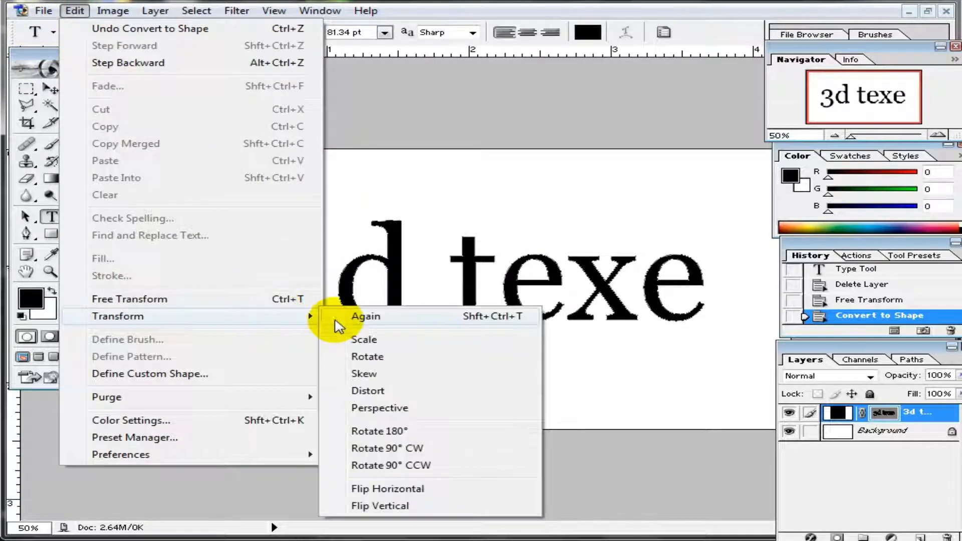
{"action": "left_click", "coordinate": [373, 408]}
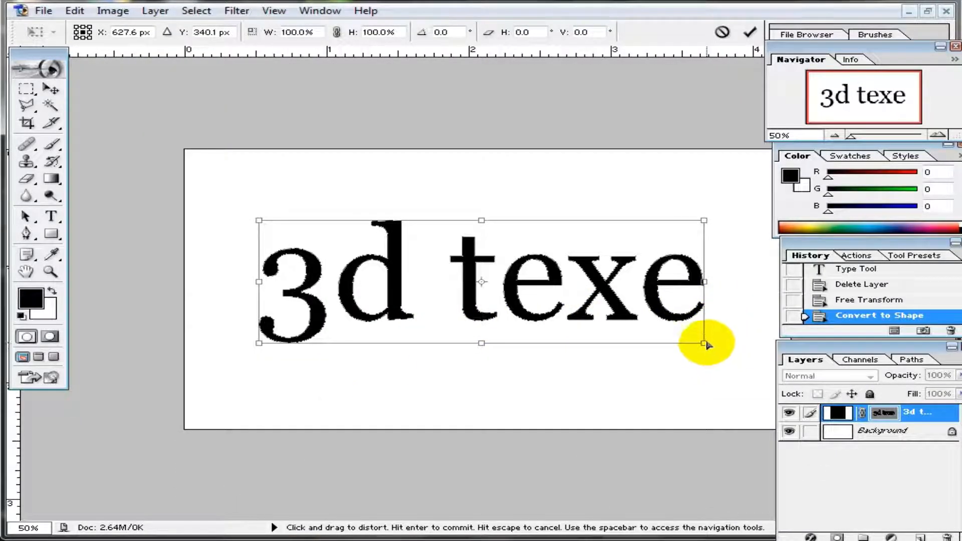
{"action": "left_click_drag", "start_coordinate": [705, 345], "coordinate": [731, 314]}
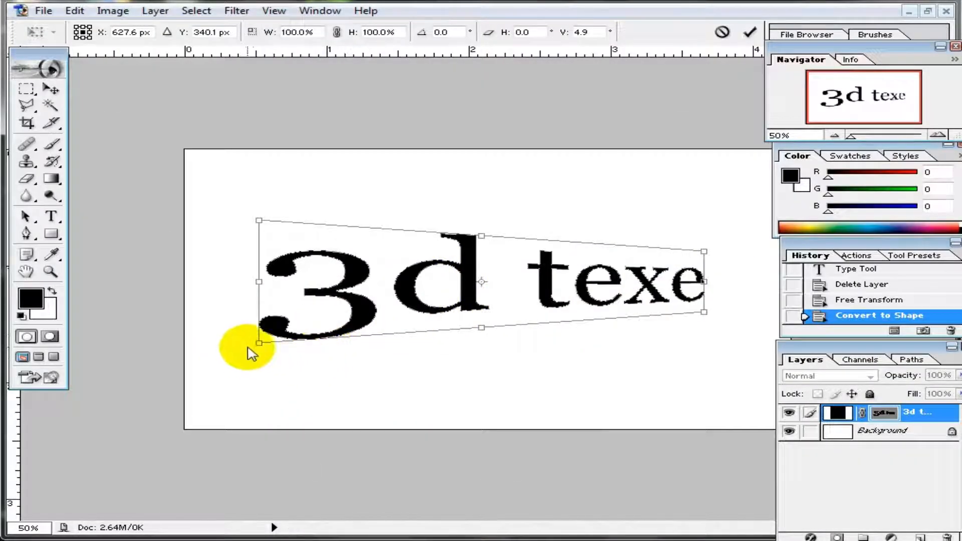
{"action": "mouse_move", "coordinate": [259, 345]}
{"action": "left_mouse_down"}
{"action": "mouse_move", "coordinate": [257, 322]}
{"action": "mouse_move", "coordinate": [260, 353]}
{"action": "mouse_move", "coordinate": [259, 346]}
{"action": "left_mouse_up"}
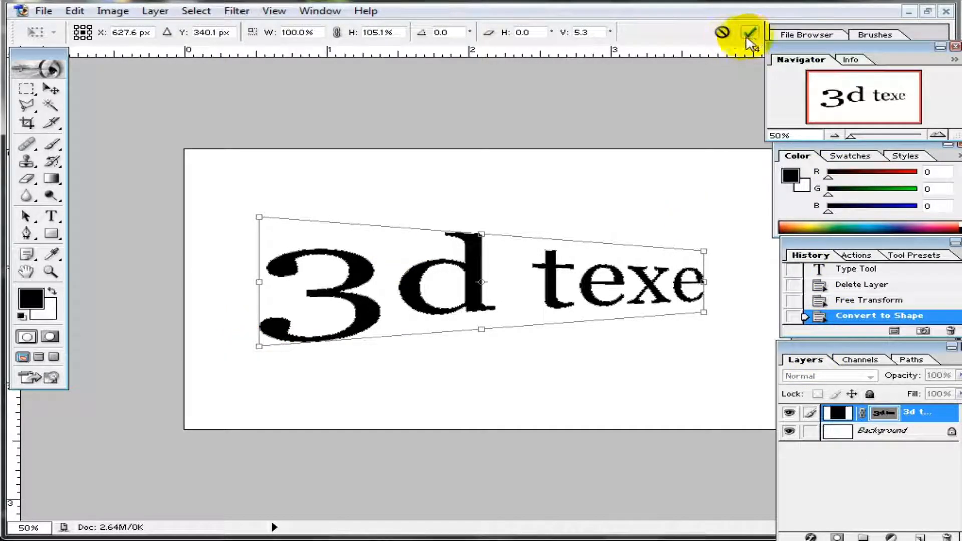
{"action": "left_click", "coordinate": [747, 34]}
Step: Open the "3d texe" shape layer's blending options and add a Pattern Overlay with the plain orange pattern
{"action": "right_click", "coordinate": [850, 412]}
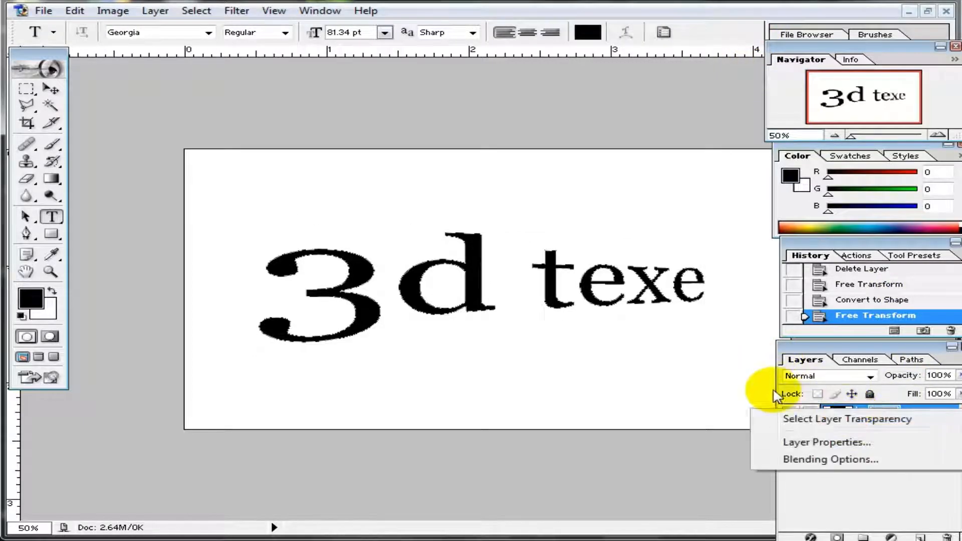
{"action": "left_click", "coordinate": [854, 483]}
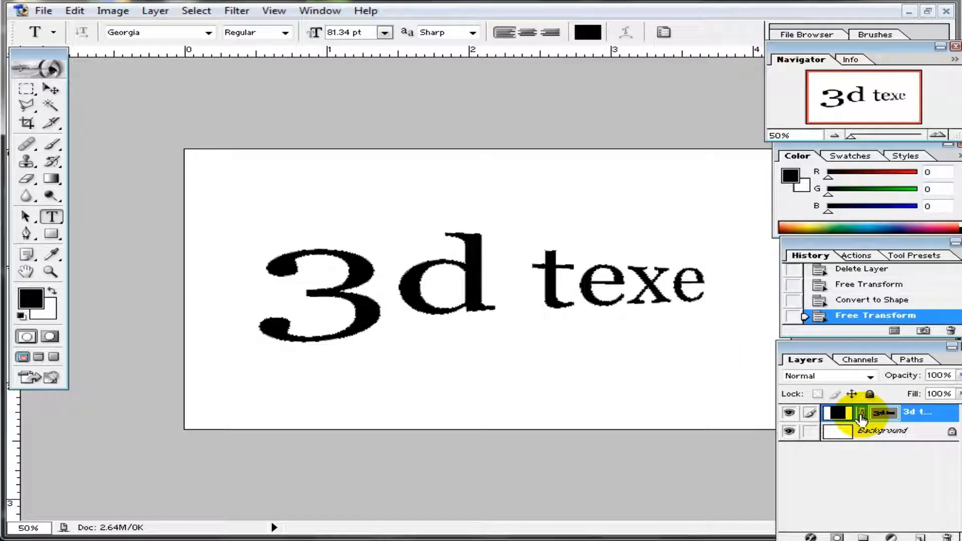
{"action": "right_click", "coordinate": [845, 414]}
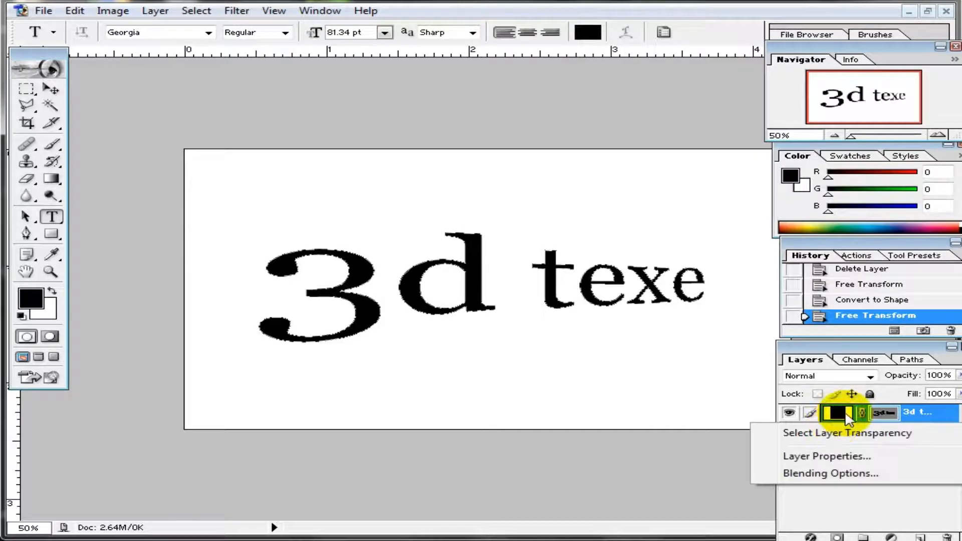
{"action": "left_click", "coordinate": [827, 480]}
{"action": "left_click_drag", "start_coordinate": [633, 236], "coordinate": [694, 98]}
{"action": "left_click", "coordinate": [529, 301]}
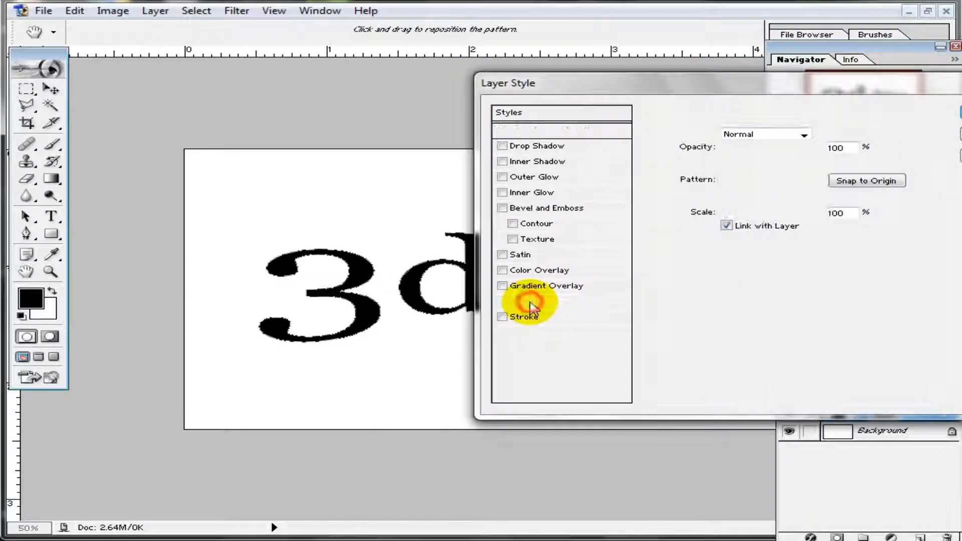
{"action": "left_click", "coordinate": [782, 189]}
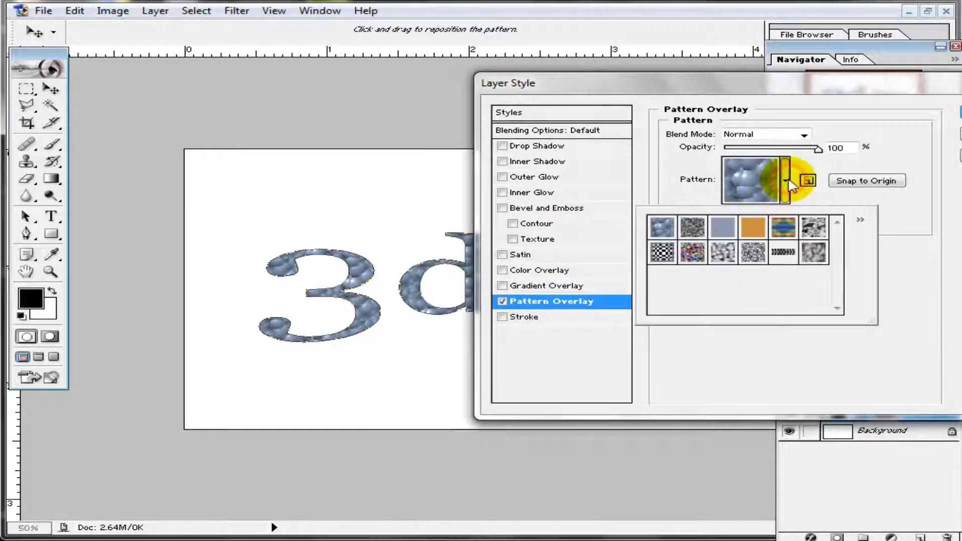
{"action": "left_click", "coordinate": [695, 256]}
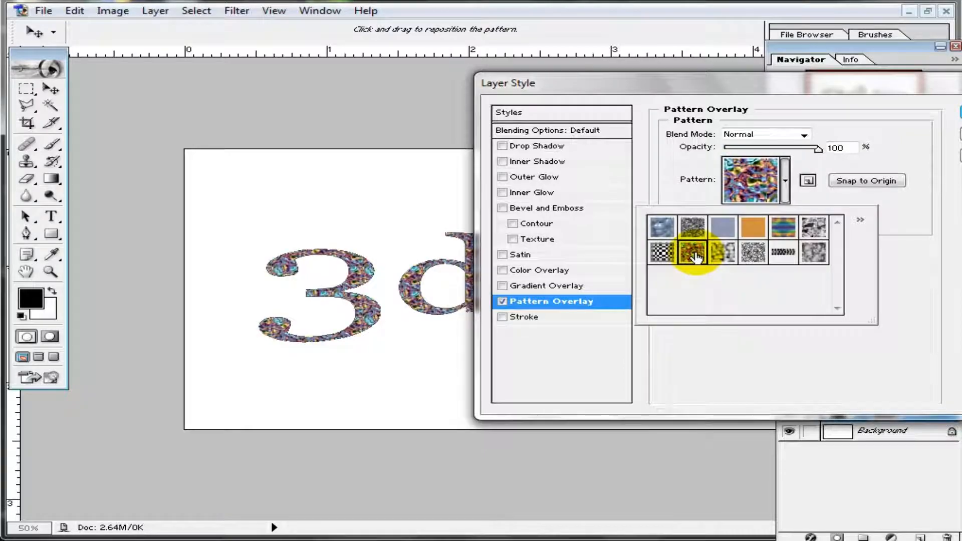
{"action": "left_click", "coordinate": [726, 233]}
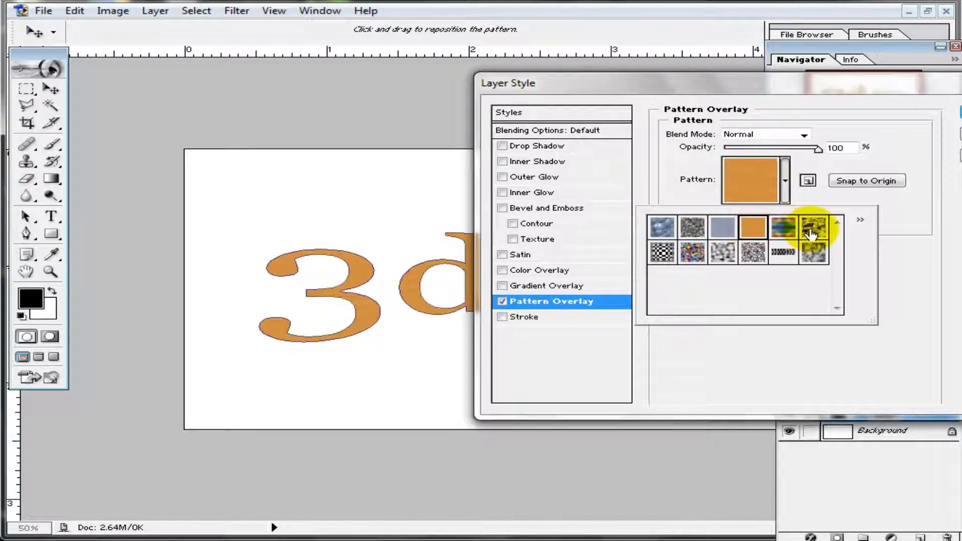
Step: Add a Gradient Overlay to the "3d texe" shape layer using the blue, red and yellow gradient
{"action": "left_click", "coordinate": [526, 287]}
{"action": "left_click", "coordinate": [831, 165]}
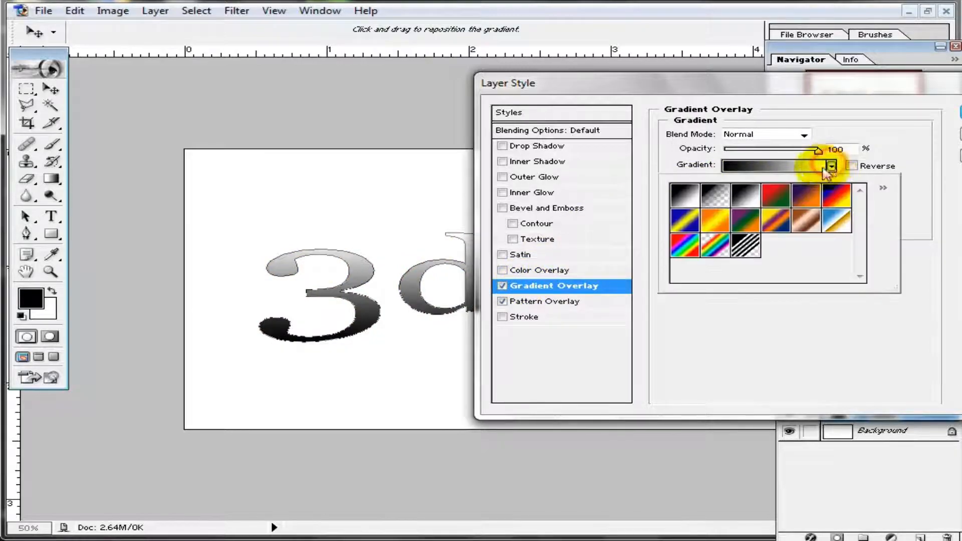
{"action": "left_click", "coordinate": [697, 229]}
{"action": "left_click", "coordinate": [732, 229]}
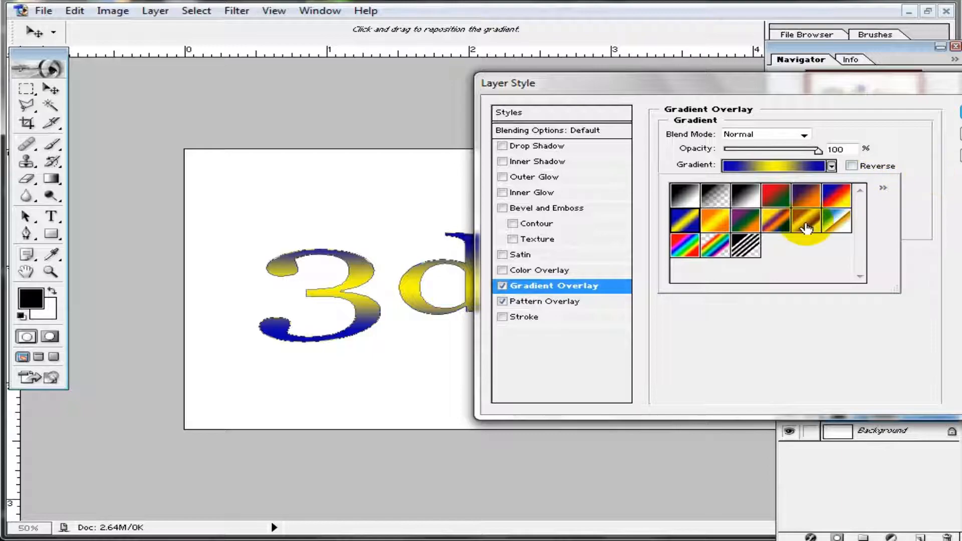
{"action": "left_click", "coordinate": [777, 200]}
{"action": "left_click", "coordinate": [827, 205]}
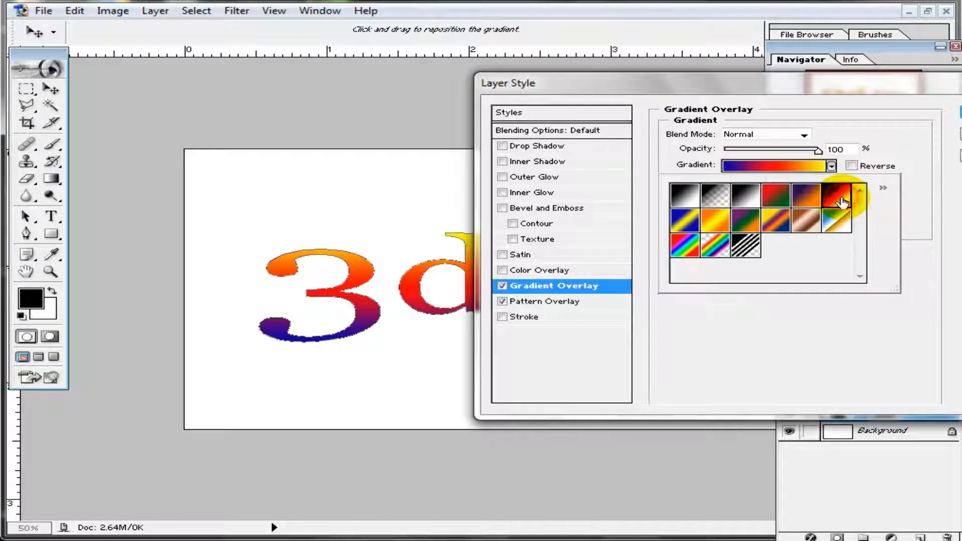
Step: Add a red 5 px outside Stroke to the "3d texe" shape layer and apply its layer style
{"action": "left_click", "coordinate": [522, 316]}
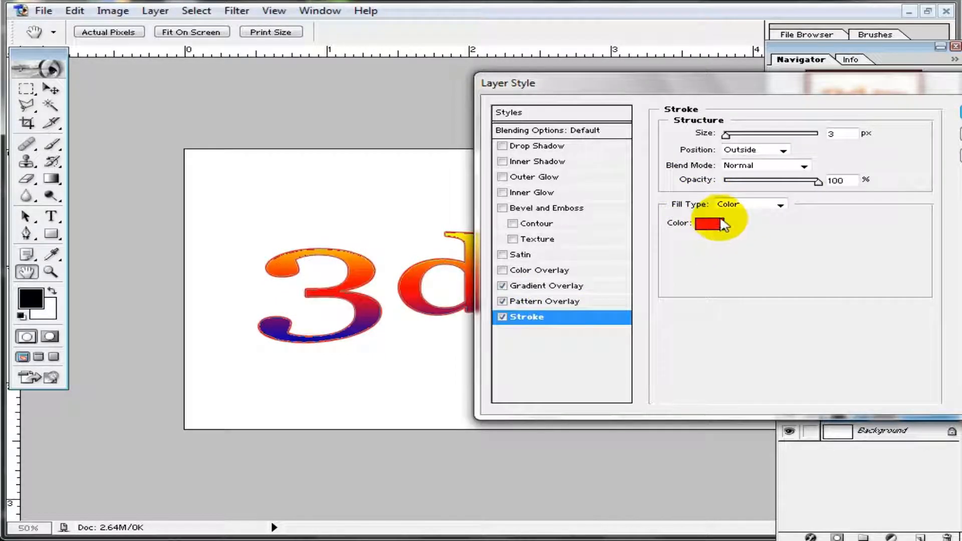
{"action": "left_click", "coordinate": [851, 134]}
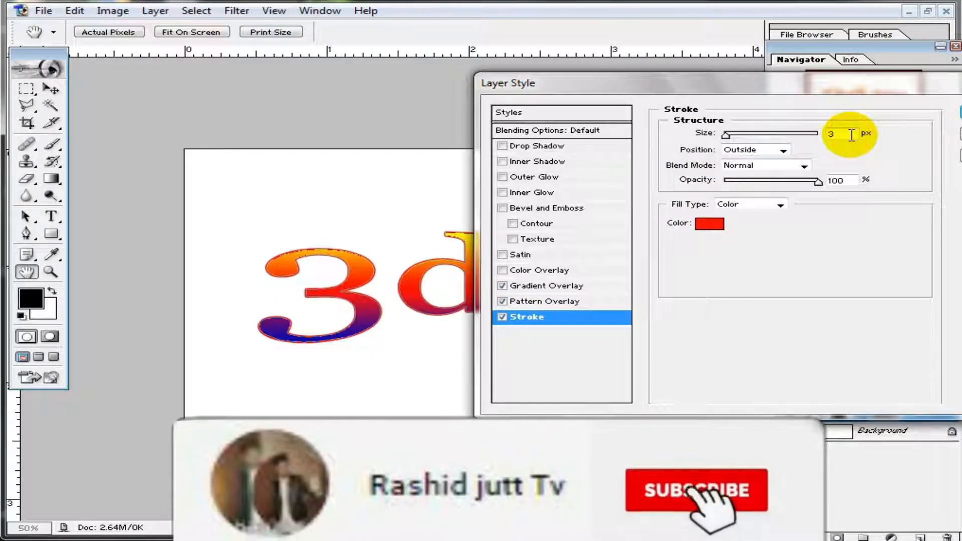
{"action": "key", "text": "Up"}
{"action": "key", "text": "Up"}
{"action": "key", "text": "Up"}
{"action": "key", "text": "Up"}
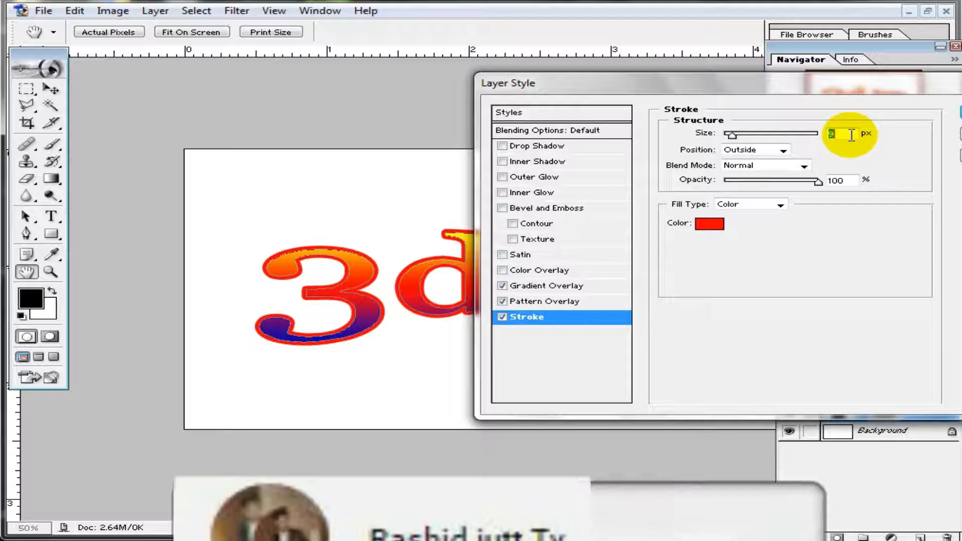
{"action": "key", "text": "Up"}
{"action": "key", "text": "Up"}
{"action": "key", "text": "Up"}
{"action": "key", "text": "Up"}
{"action": "key", "text": "Up"}
{"action": "key", "text": "Up"}
{"action": "key", "text": "Up"}
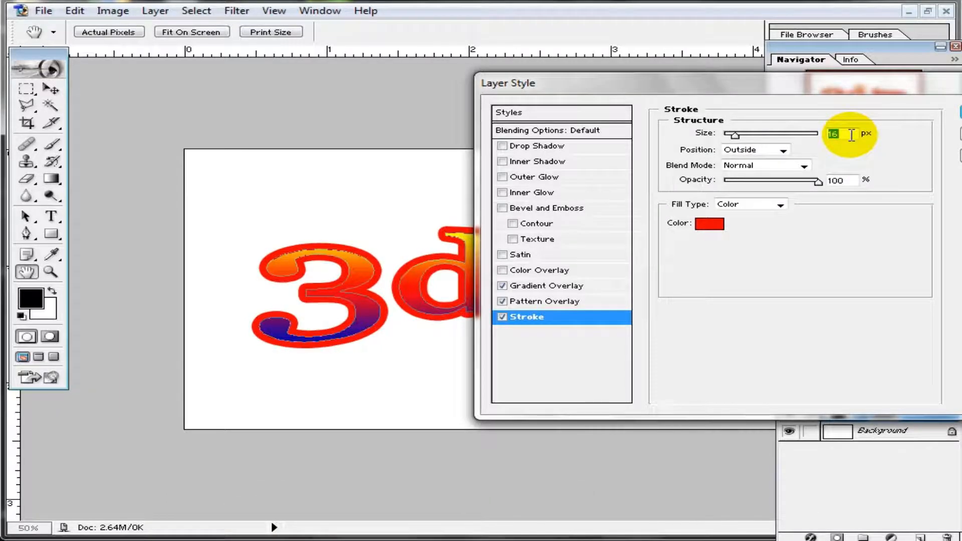
{"action": "key", "text": "Down"}
{"action": "key", "text": "Down"}
{"action": "key", "text": "Down"}
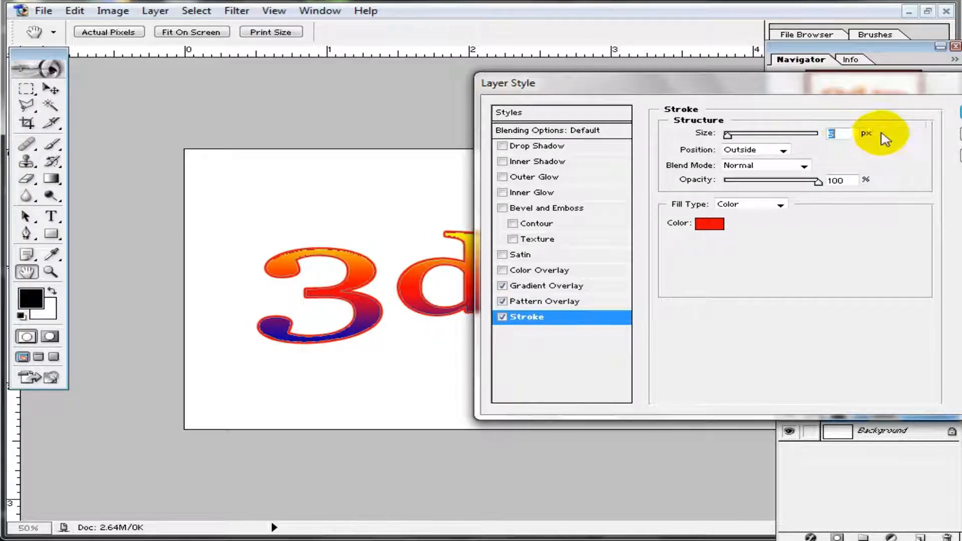
{"action": "left_click_drag", "start_coordinate": [926, 82], "coordinate": [672, 95]}
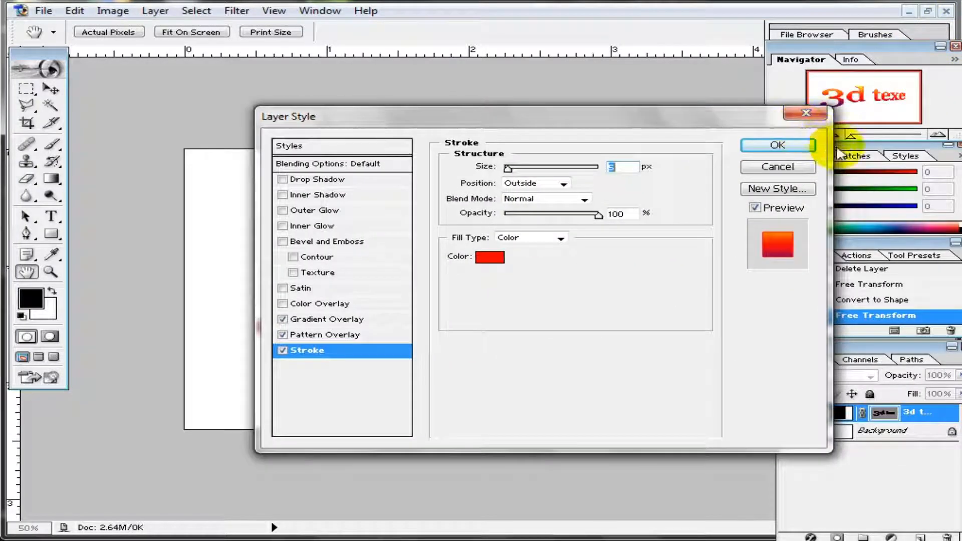
{"action": "left_click", "coordinate": [791, 144]}
{"action": "key", "text": "t"}
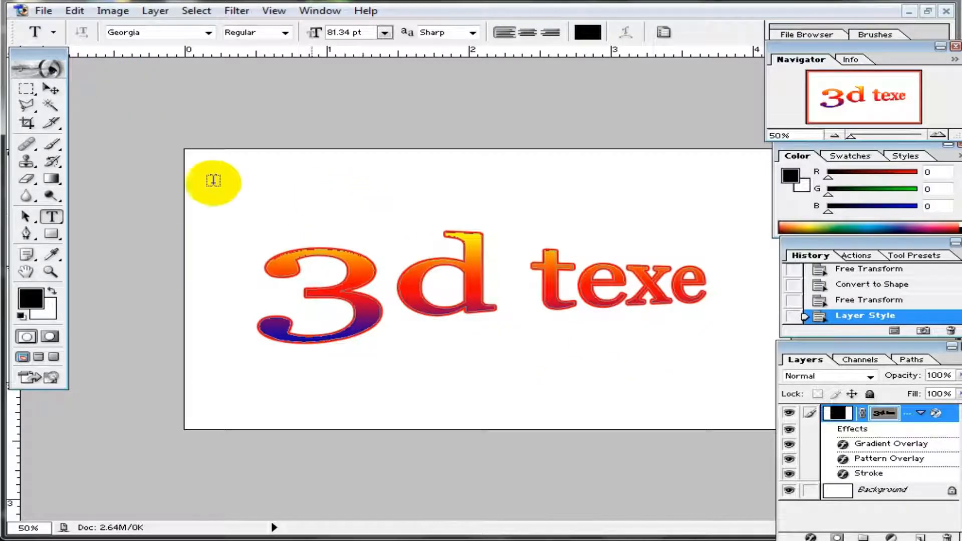
{"action": "left_click", "coordinate": [77, 17]}
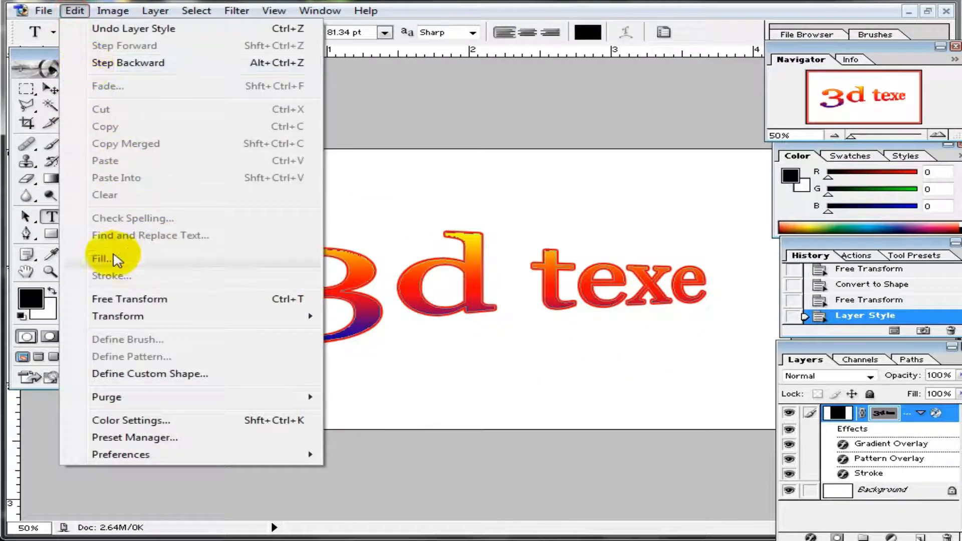
{"action": "left_click", "coordinate": [650, 109]}
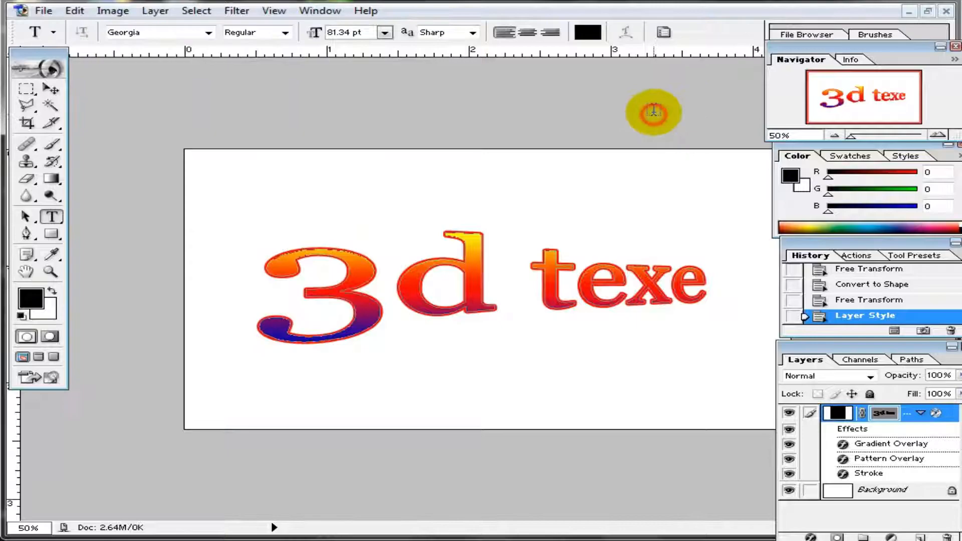
{"action": "left_click", "coordinate": [43, 11]}
{"action": "left_click", "coordinate": [525, 128]}
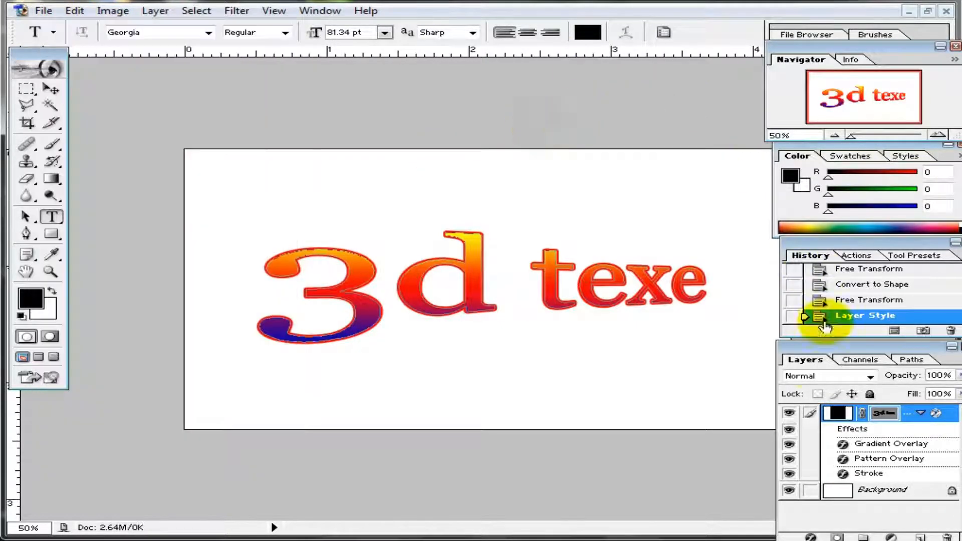
Step: Fill the Background layer with the white background color
{"action": "left_click", "coordinate": [883, 493]}
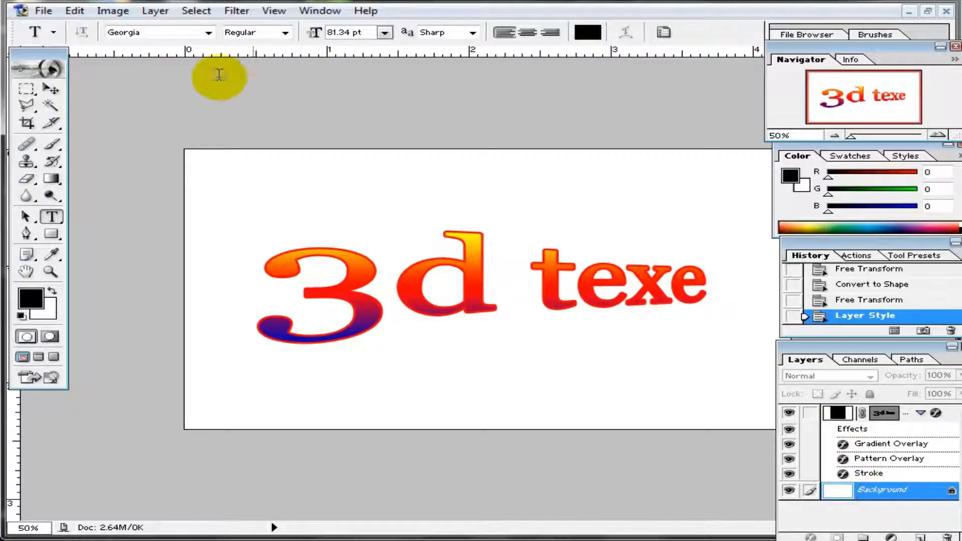
{"action": "left_click", "coordinate": [75, 11]}
{"action": "left_click", "coordinate": [165, 262]}
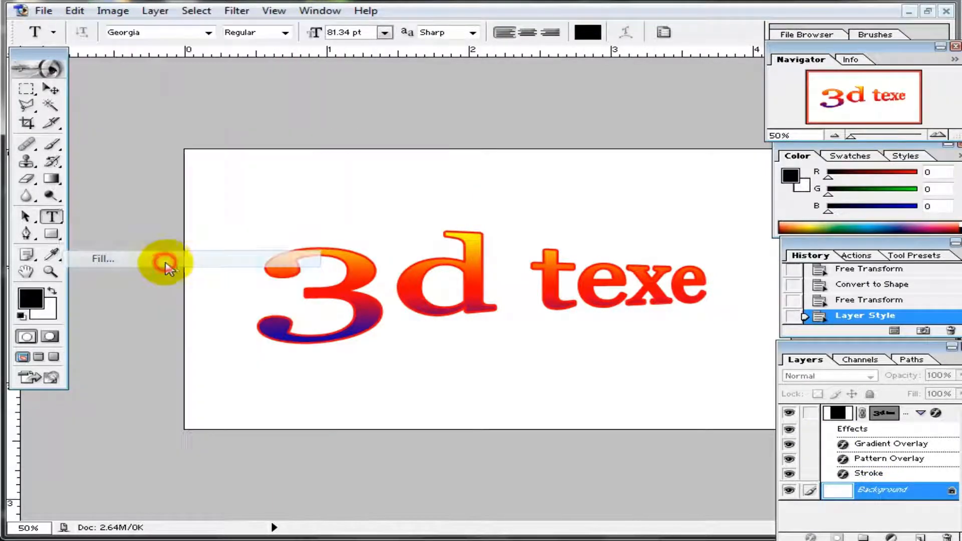
{"action": "left_click", "coordinate": [465, 224]}
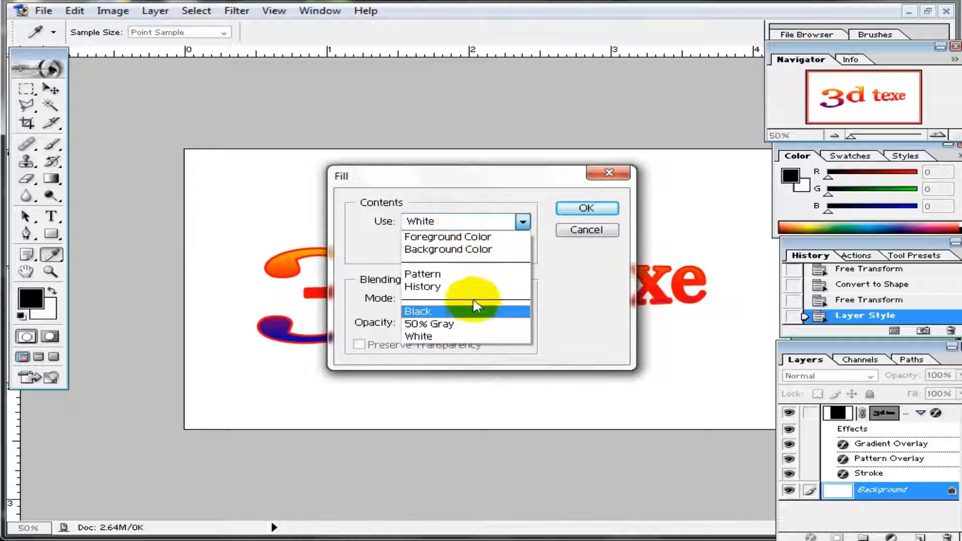
{"action": "left_click", "coordinate": [490, 250]}
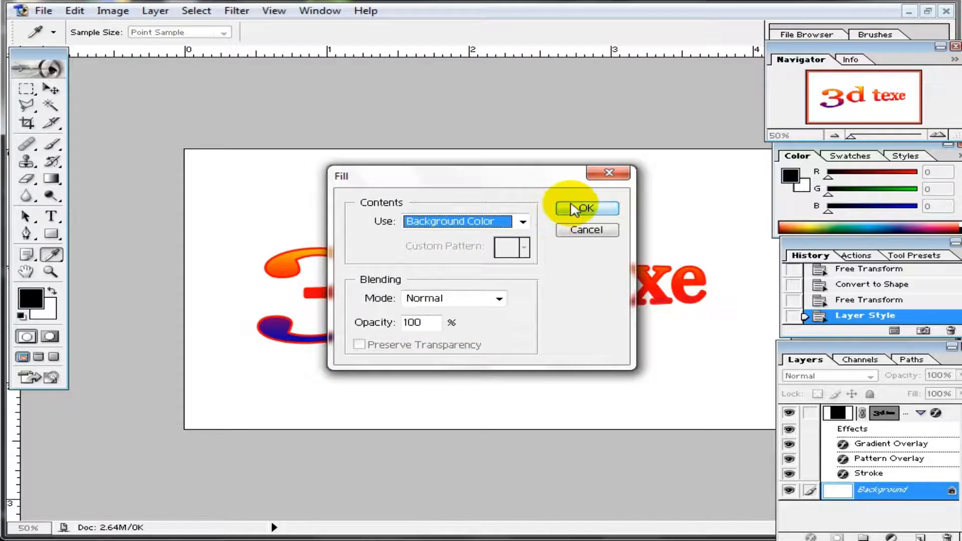
{"action": "left_click", "coordinate": [583, 209]}
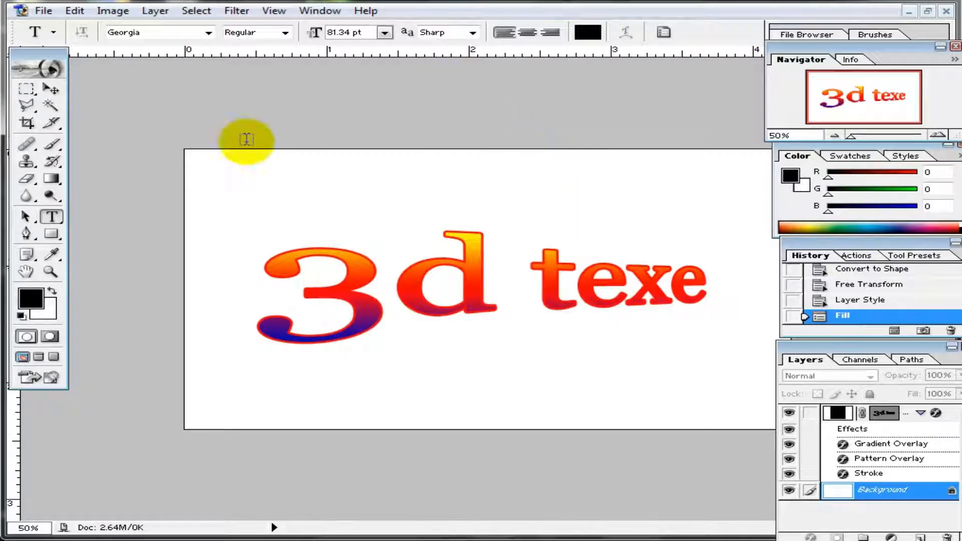
Step: Swap the foreground and background colors
{"action": "left_click", "coordinate": [52, 291]}
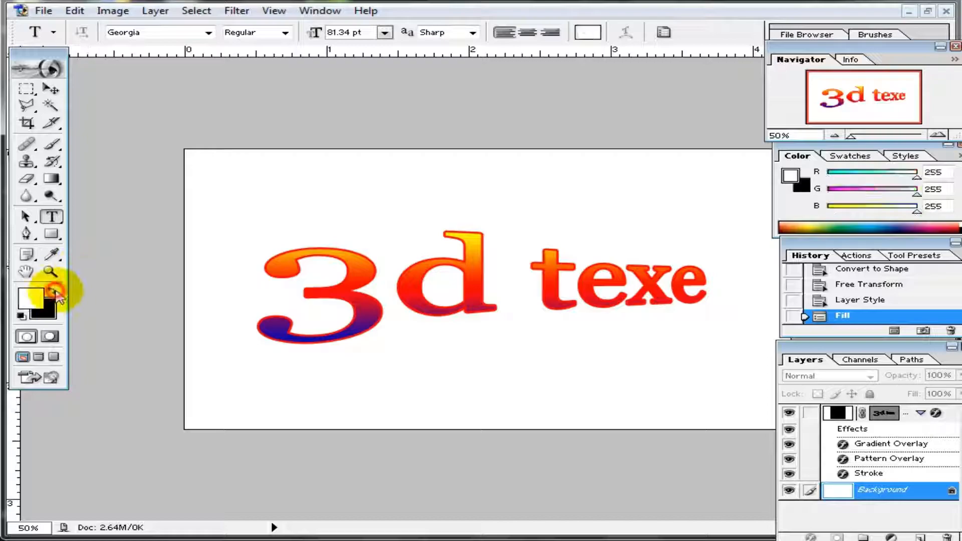
{"action": "left_click", "coordinate": [74, 12]}
{"action": "left_click", "coordinate": [360, 180]}
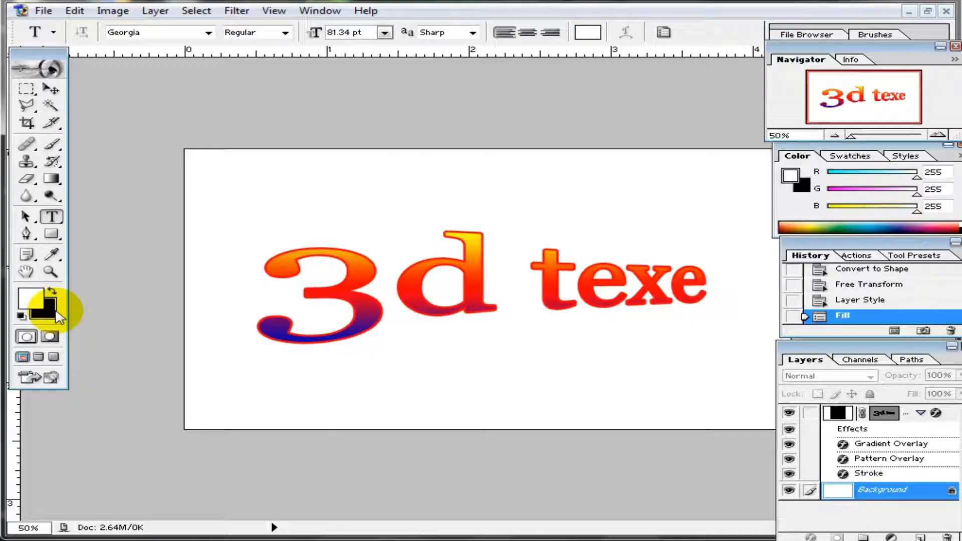
Step: Try to change the background color by choosing a purple hue of 271°
{"action": "left_click", "coordinate": [54, 313]}
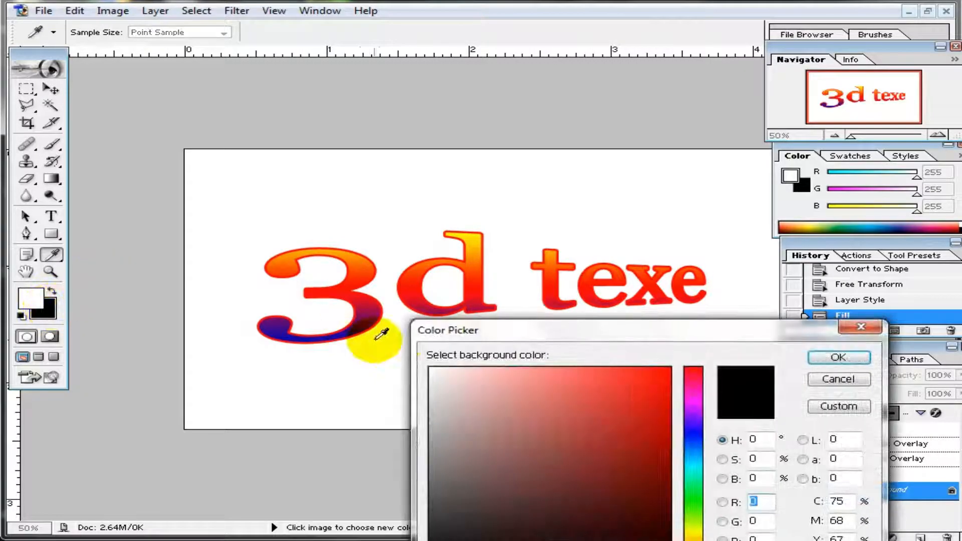
{"action": "left_click_drag", "start_coordinate": [525, 338], "coordinate": [295, 131]}
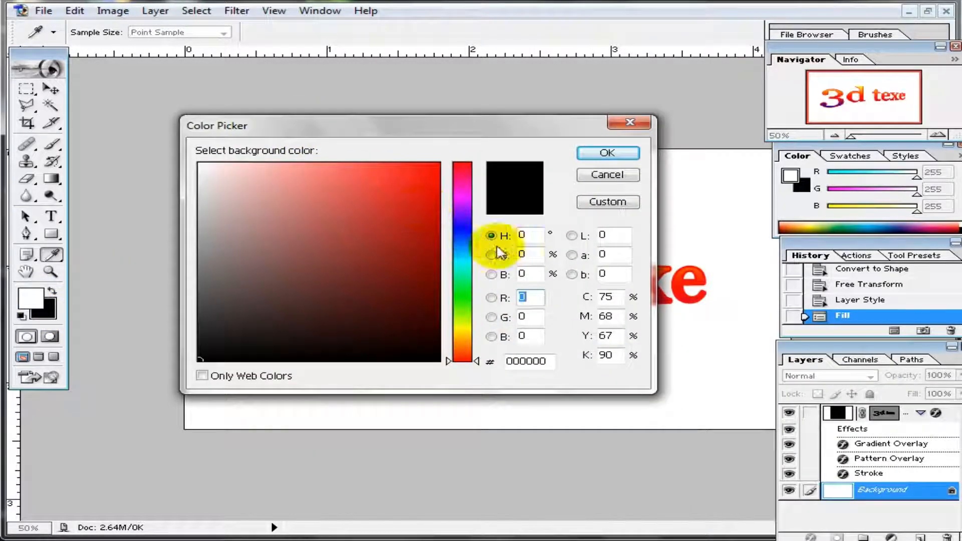
{"action": "left_click_drag", "start_coordinate": [457, 233], "coordinate": [458, 213]}
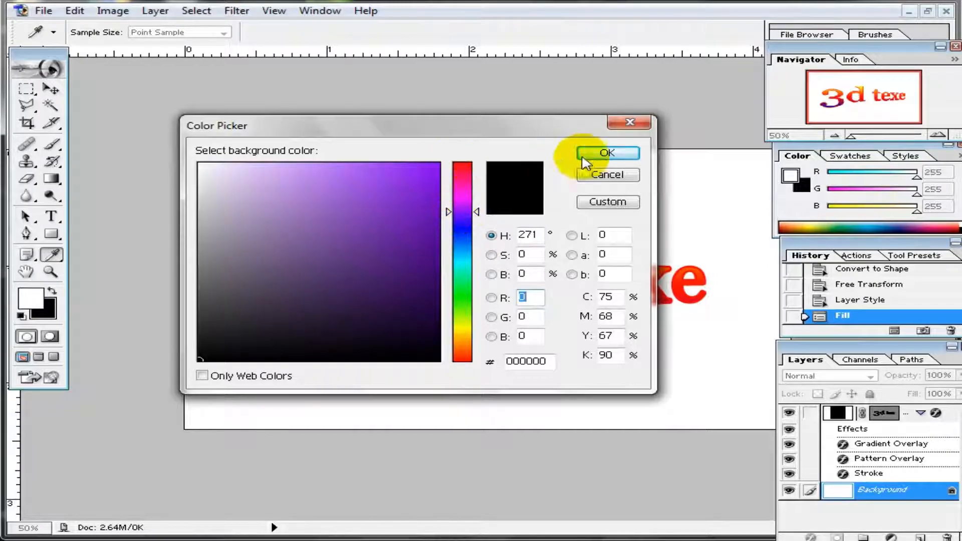
{"action": "left_click", "coordinate": [595, 152]}
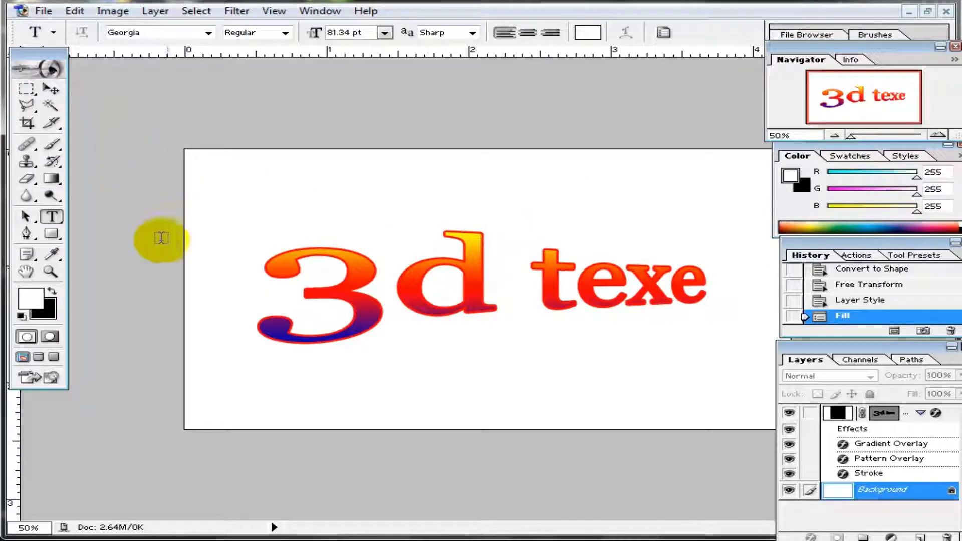
Step: Set the background color to the medium green 5BBB7D
{"action": "left_click", "coordinate": [41, 314]}
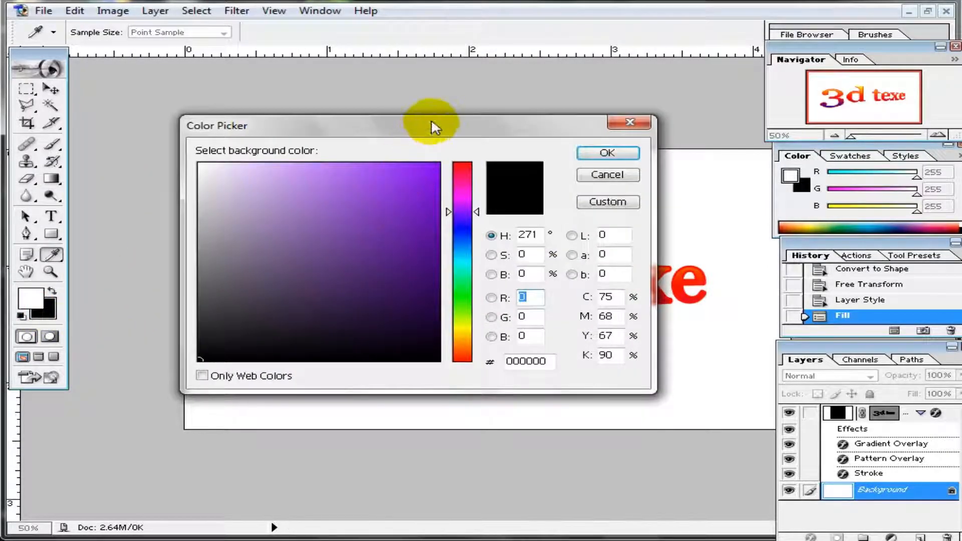
{"action": "left_click_drag", "start_coordinate": [436, 124], "coordinate": [518, 306]}
{"action": "left_click", "coordinate": [541, 452]}
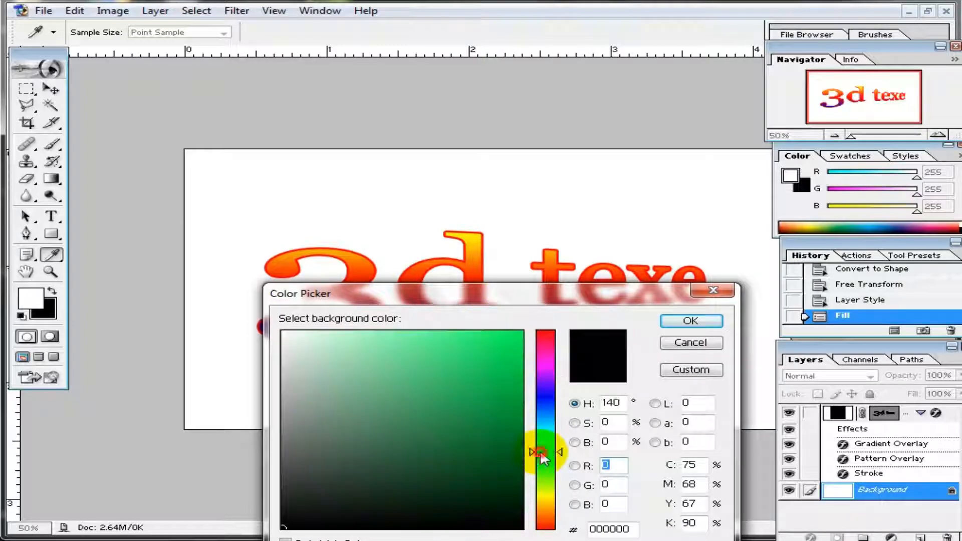
{"action": "left_click_drag", "start_coordinate": [483, 399], "coordinate": [504, 324]}
{"action": "left_click", "coordinate": [460, 355]}
{"action": "left_click", "coordinate": [406, 384]}
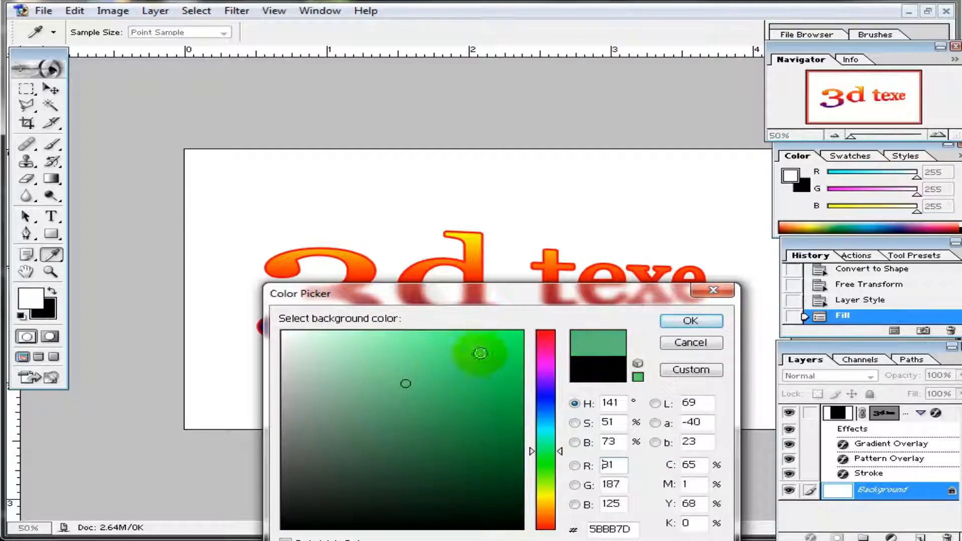
{"action": "left_click", "coordinate": [682, 320]}
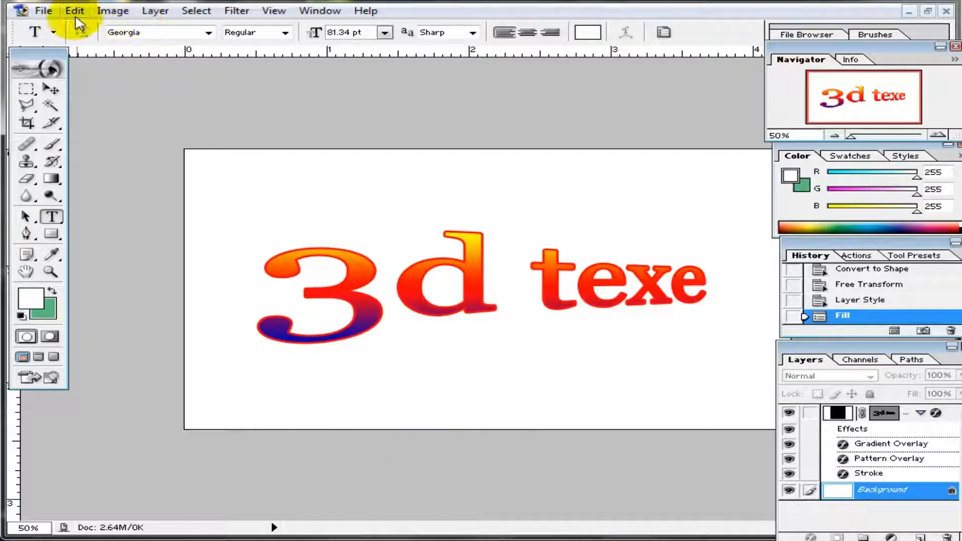
Step: Fill the Background layer with the green background color in Normal mode at 100% opacity
{"action": "left_click", "coordinate": [74, 10]}
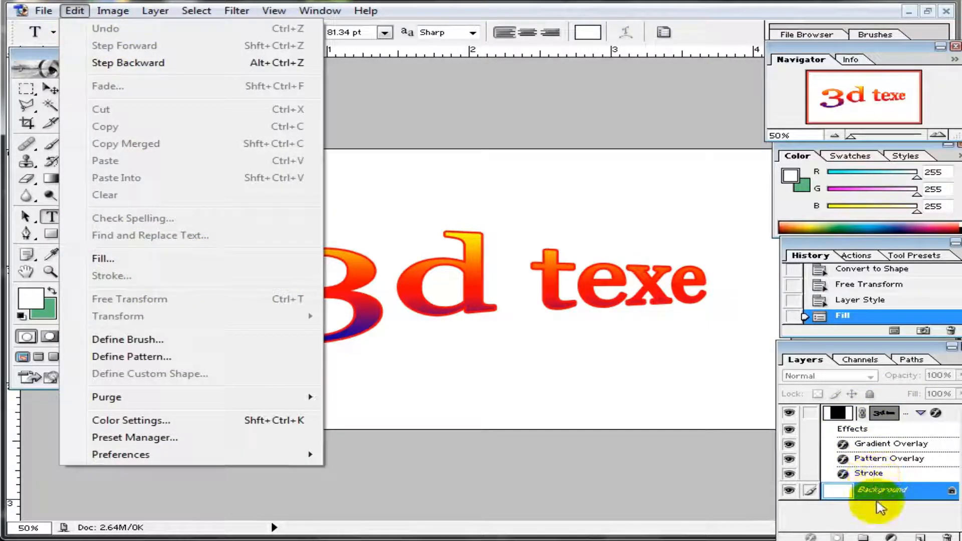
{"action": "left_click", "coordinate": [223, 259]}
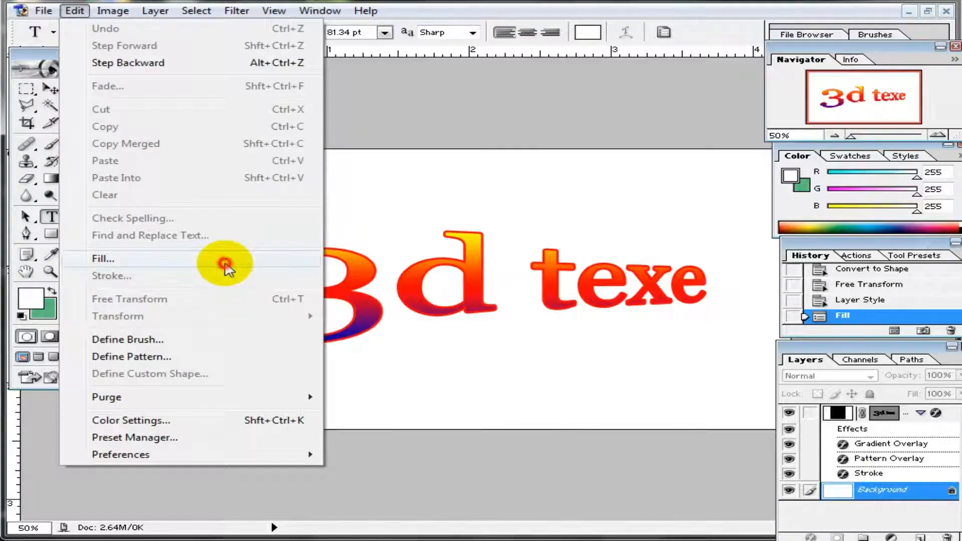
{"action": "left_click", "coordinate": [521, 221]}
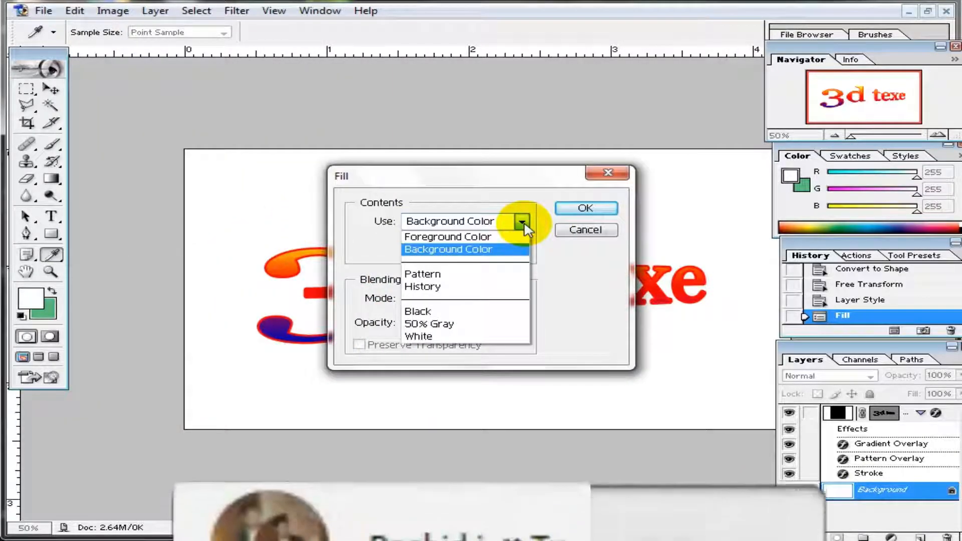
{"action": "left_click", "coordinate": [488, 251]}
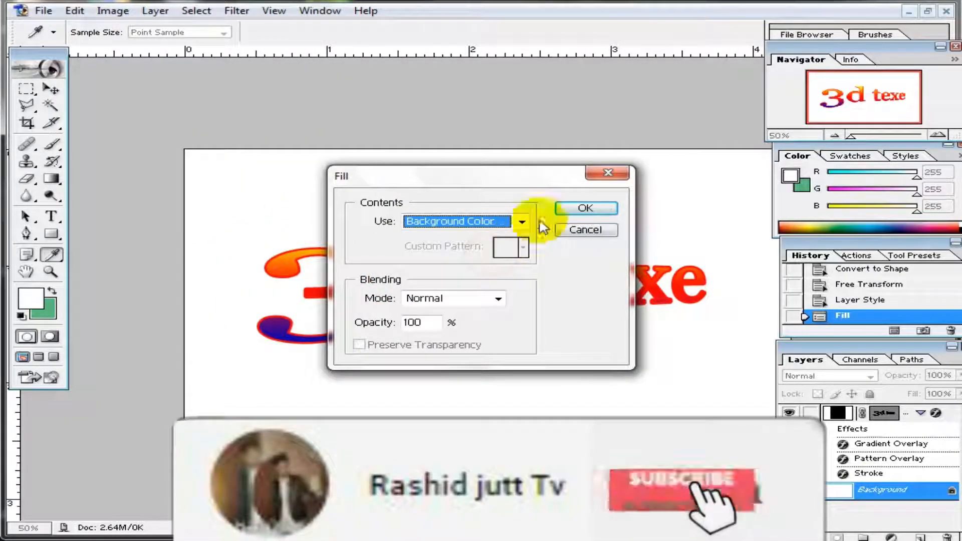
{"action": "left_click", "coordinate": [586, 209]}
{"action": "key", "text": "t"}
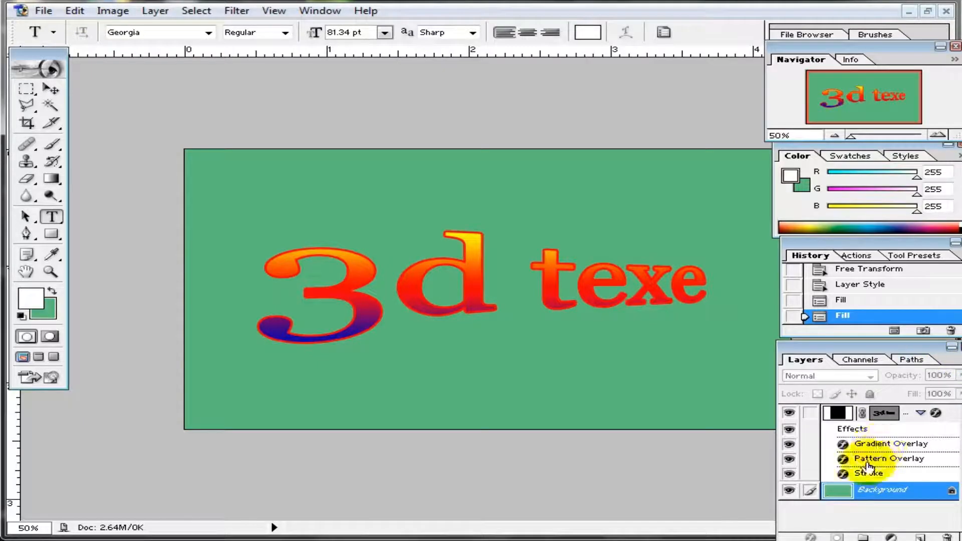
Step: Apply a Perspective transform to the "3d texe" shape layer, enlarging the end with the 3 and narrowing the opposite end
{"action": "left_click", "coordinate": [890, 416]}
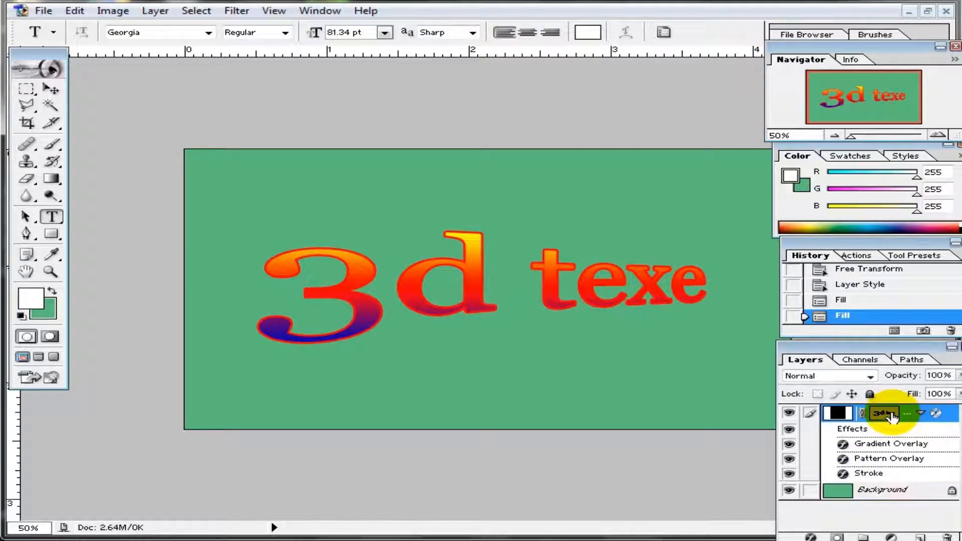
{"action": "left_click", "coordinate": [76, 13]}
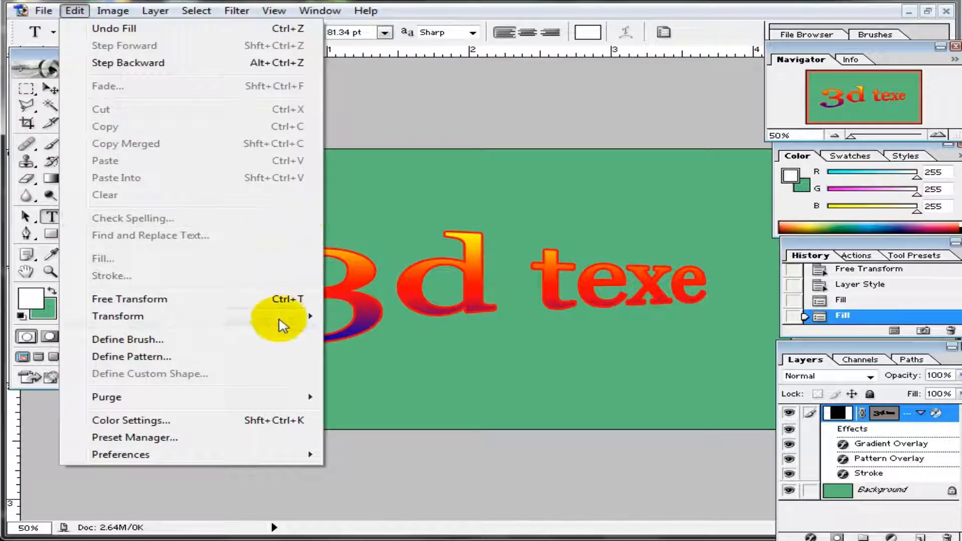
{"action": "mouse_move", "coordinate": [285, 317]}
{"action": "left_click", "coordinate": [393, 388]}
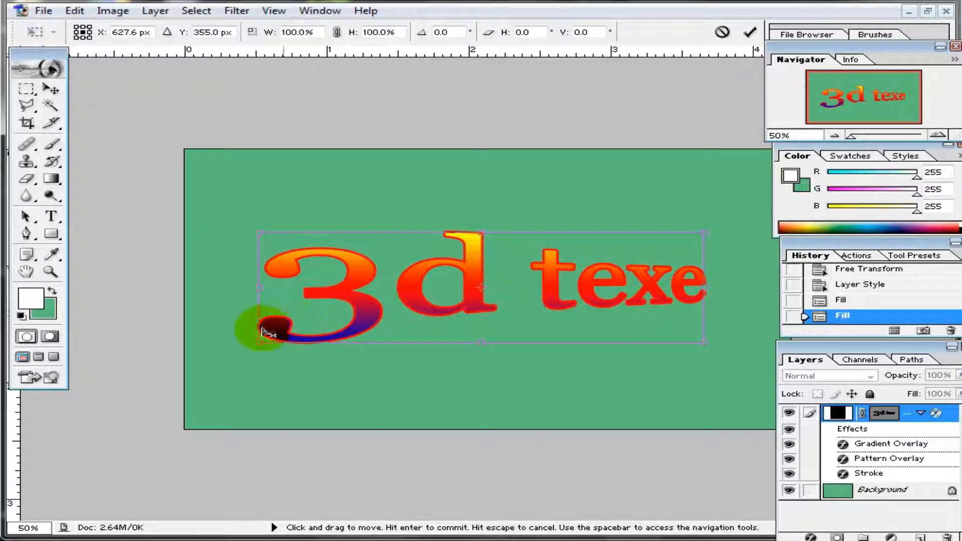
{"action": "left_click_drag", "start_coordinate": [257, 289], "coordinate": [261, 292]}
{"action": "left_click_drag", "start_coordinate": [259, 347], "coordinate": [258, 354]}
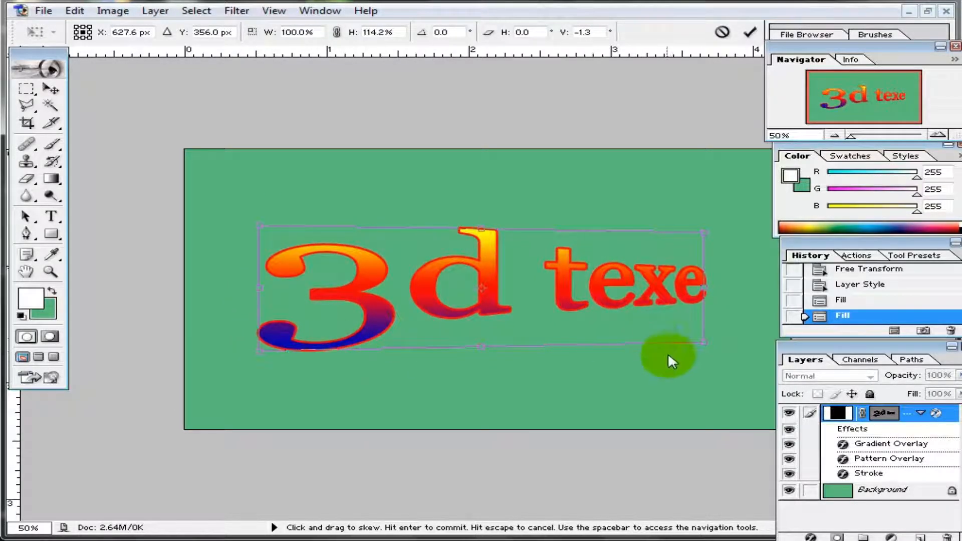
{"action": "mouse_move", "coordinate": [704, 347]}
{"action": "left_mouse_down"}
{"action": "mouse_move", "coordinate": [699, 337]}
{"action": "mouse_move", "coordinate": [717, 324]}
{"action": "mouse_move", "coordinate": [709, 329]}
{"action": "left_mouse_up"}
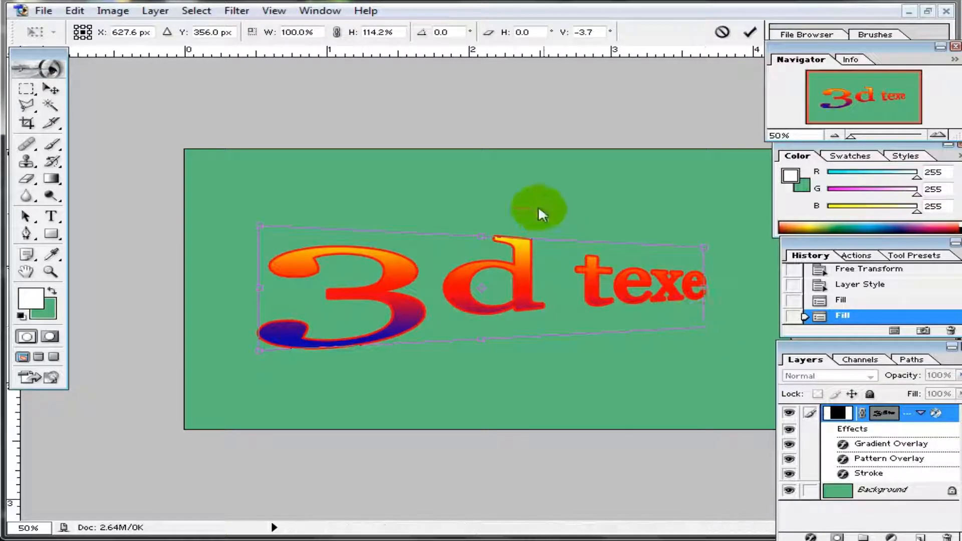
{"action": "left_click", "coordinate": [749, 32]}
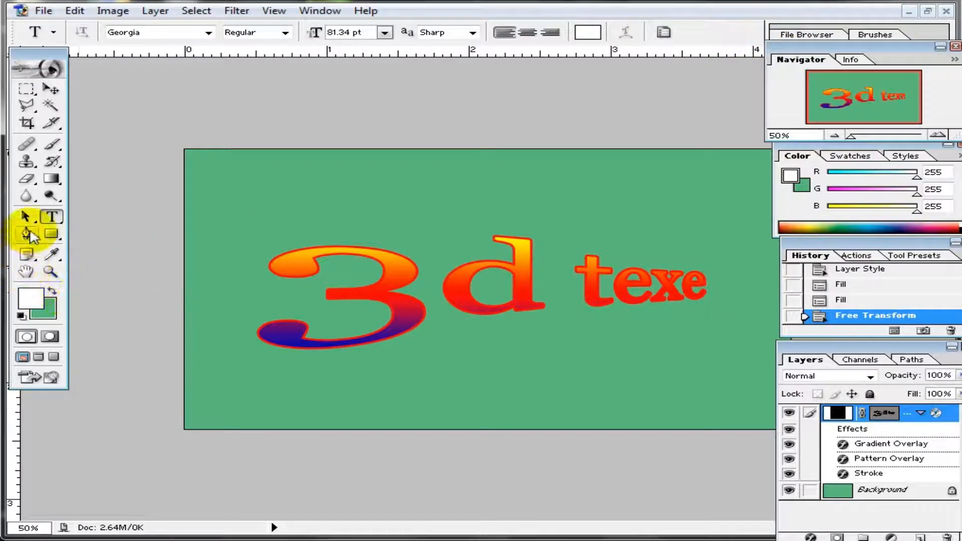
Step: Set the background color to the pale green BCE5CA
{"action": "left_click", "coordinate": [50, 310]}
{"action": "left_click", "coordinate": [324, 347]}
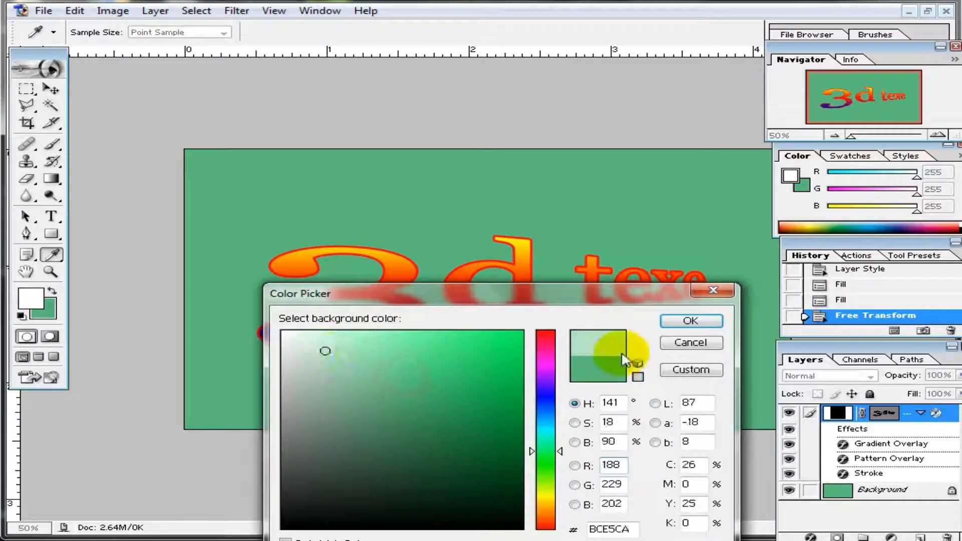
{"action": "left_click", "coordinate": [690, 321]}
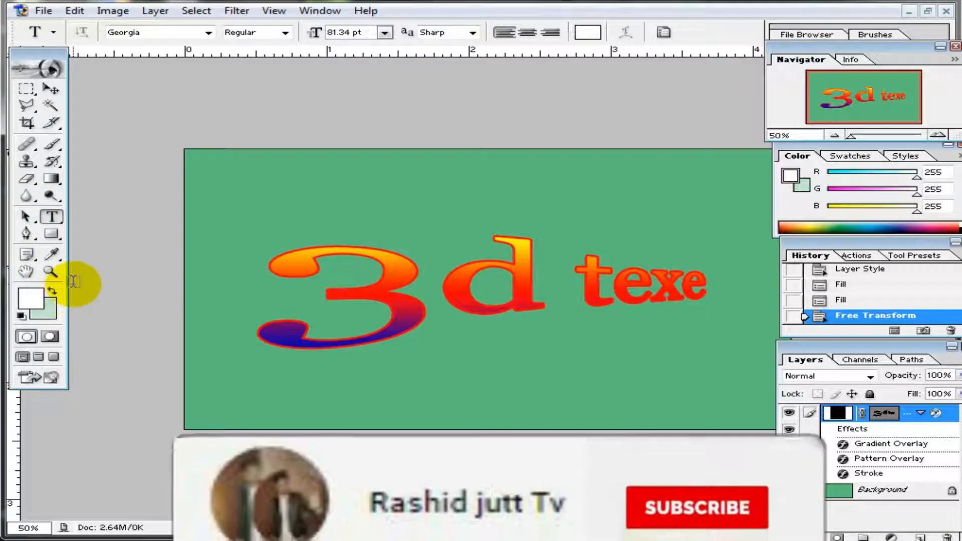
Step: Place a single Pen tool anchor point on the empty area beside the canvas as a new shape layer
{"action": "left_click", "coordinate": [52, 234]}
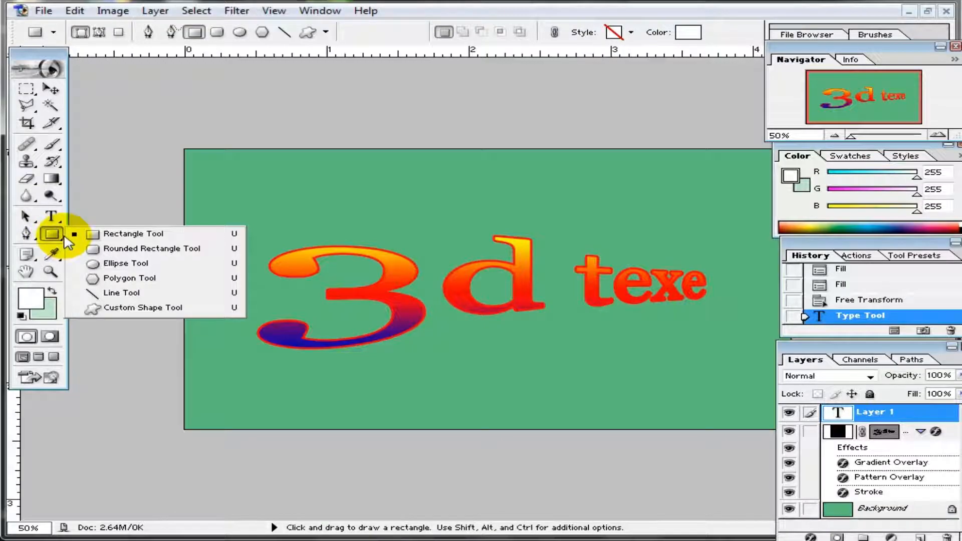
{"action": "left_click", "coordinate": [28, 235]}
{"action": "left_click", "coordinate": [101, 194]}
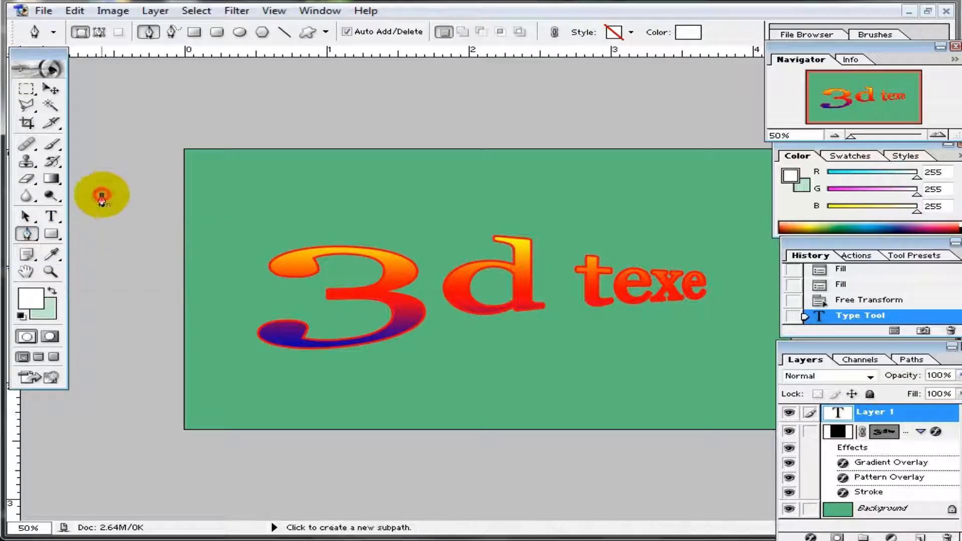
Step: Fill the Background layer with the white foreground color using the Paint Bucket tool
{"action": "mouse_move", "coordinate": [52, 179]}
{"action": "left_mouse_down"}
{"action": "mouse_move", "coordinate": [118, 190]}
{"action": "mouse_move", "coordinate": [131, 205]}
{"action": "left_mouse_up"}
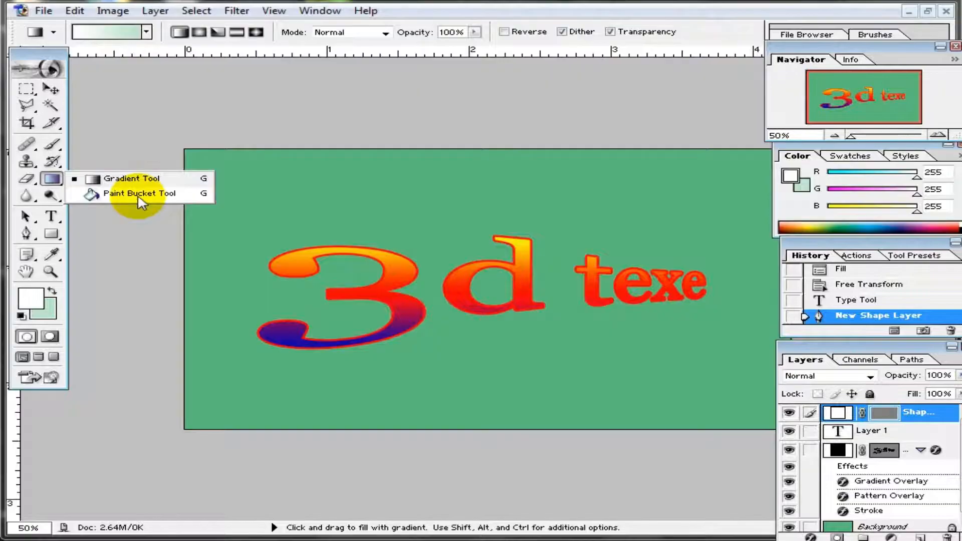
{"action": "left_click_drag", "start_coordinate": [137, 194], "coordinate": [131, 191]}
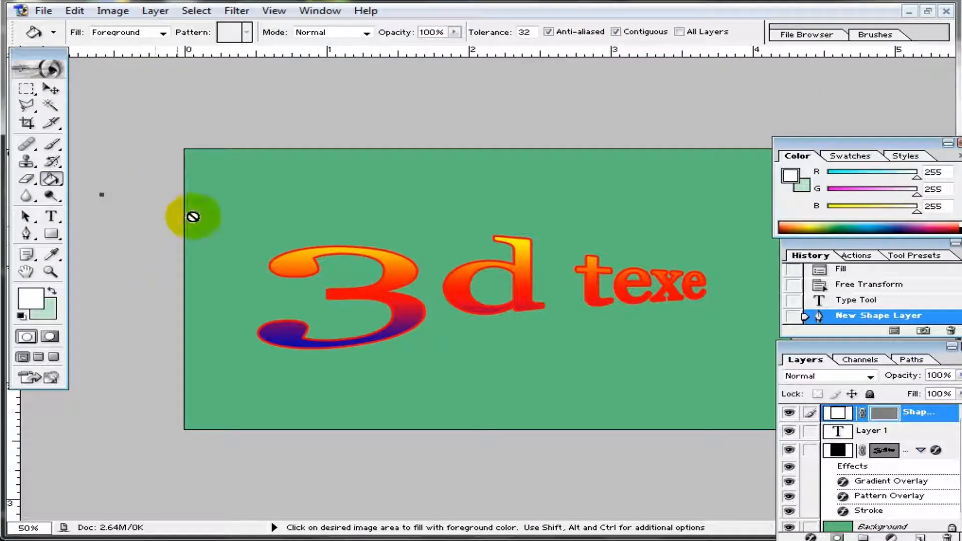
{"action": "left_click", "coordinate": [307, 187]}
{"action": "left_click", "coordinate": [501, 207]}
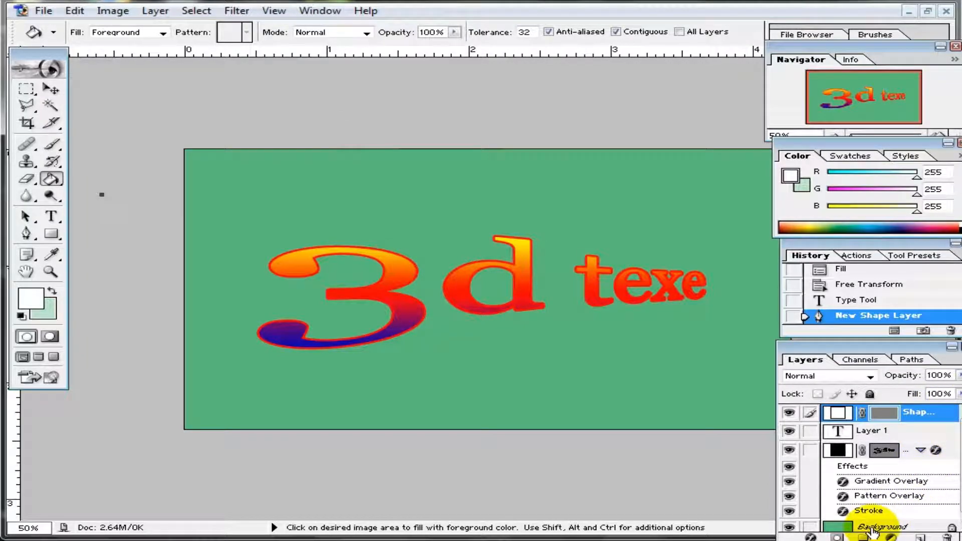
{"action": "left_click", "coordinate": [874, 527]}
{"action": "left_click", "coordinate": [241, 201]}
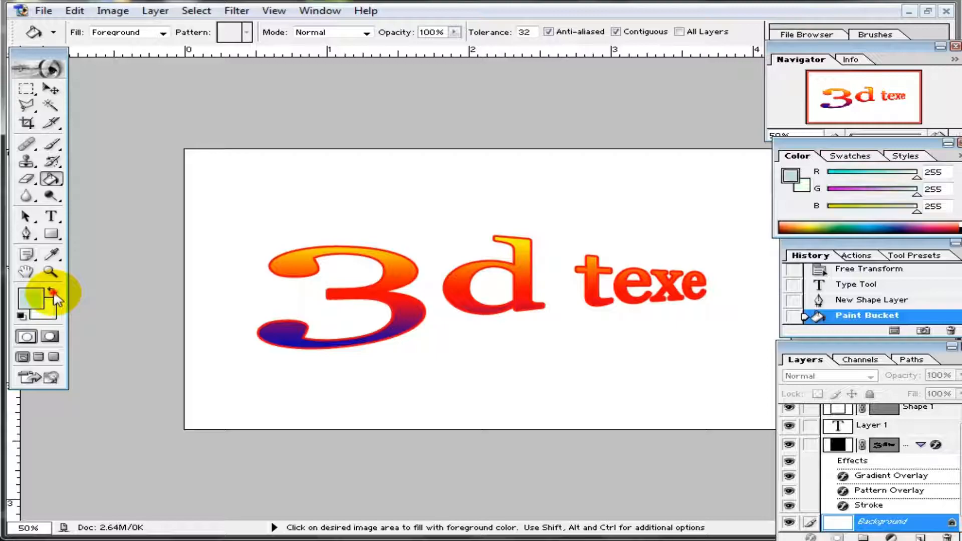
Step: Swap the foreground and background colors and refill the Background layer with the pale green, RGB 188, 229, 202
{"action": "left_click", "coordinate": [247, 209]}
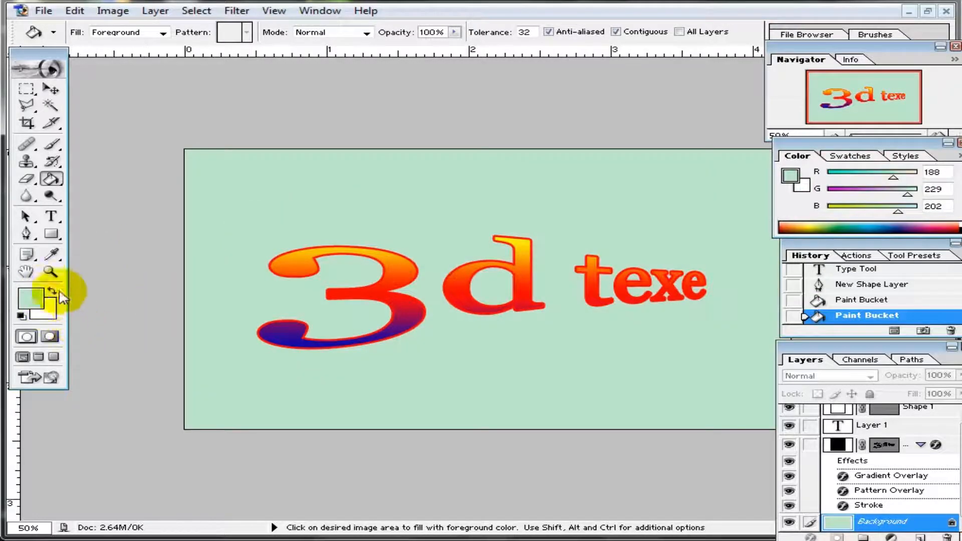
{"action": "left_click", "coordinate": [336, 189]}
{"action": "left_click", "coordinate": [372, 195]}
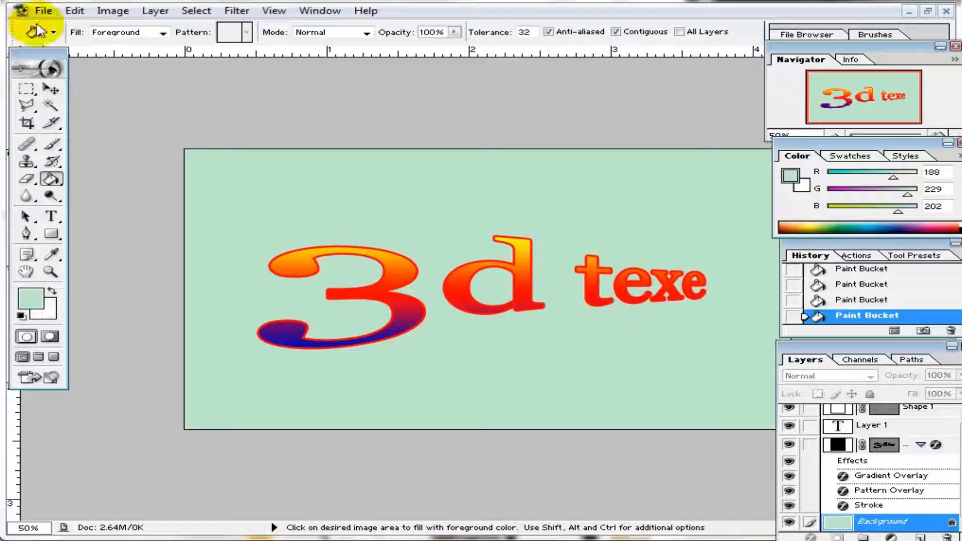
Step: Save the document in My Documents as the JPEG file "Untitled-1 copy.jpg" and accept the JPEG options
{"action": "left_click", "coordinate": [41, 11]}
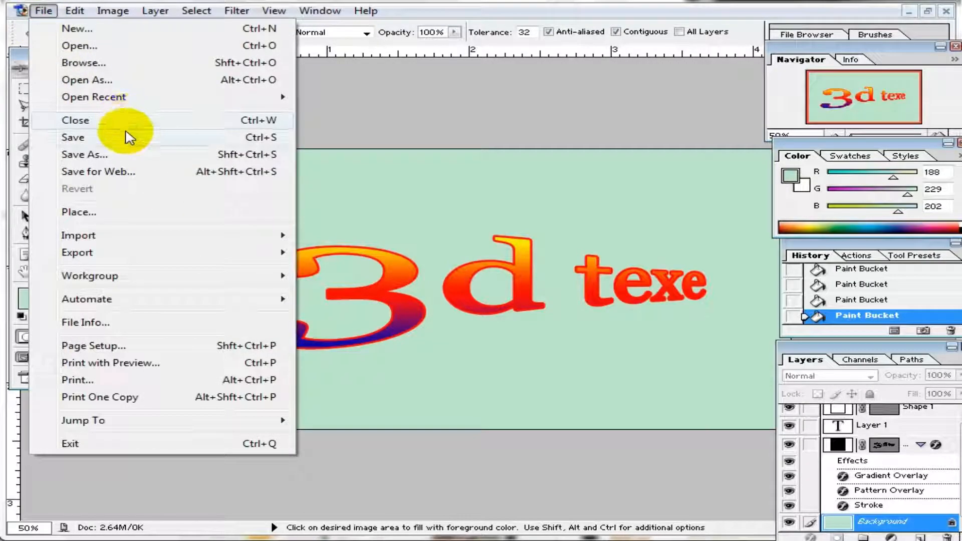
{"action": "left_click", "coordinate": [126, 135]}
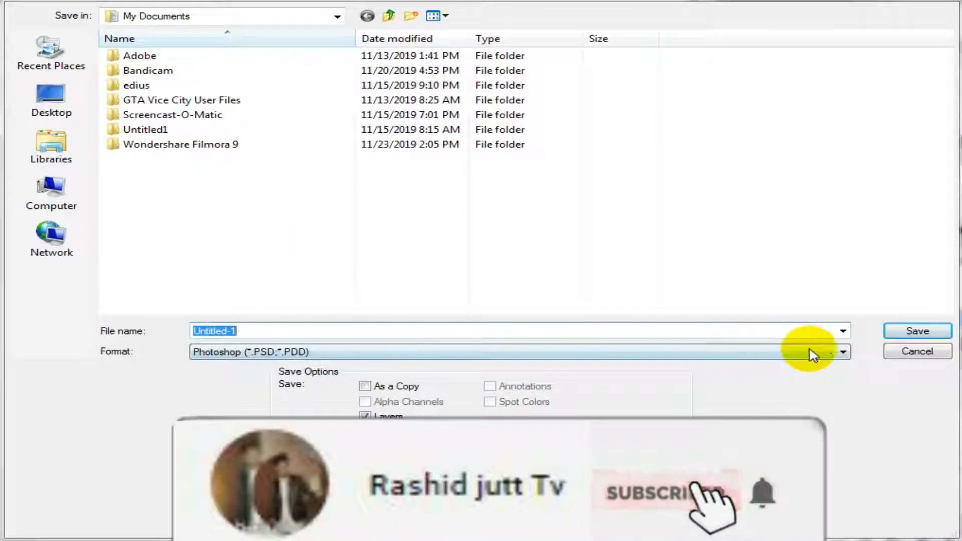
{"action": "left_click", "coordinate": [813, 355]}
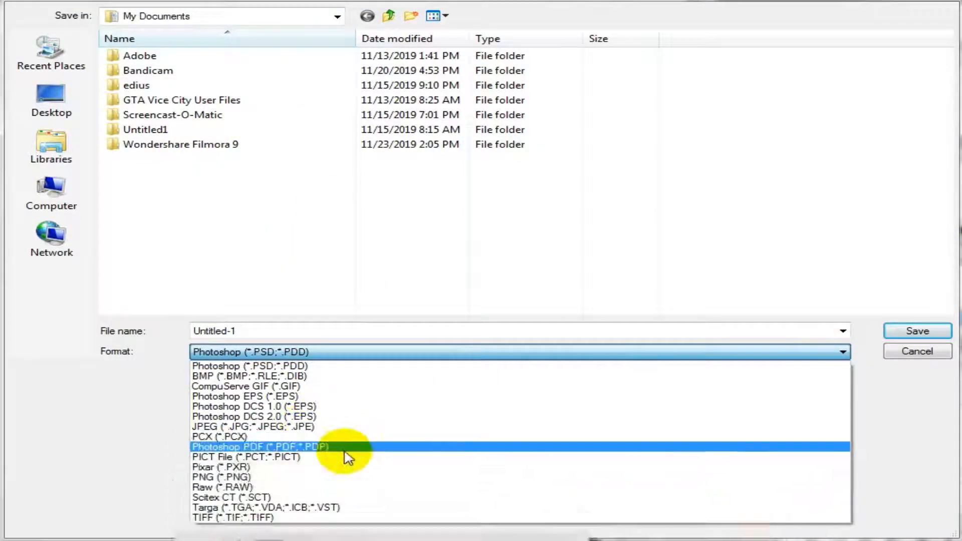
{"action": "left_click", "coordinate": [338, 427]}
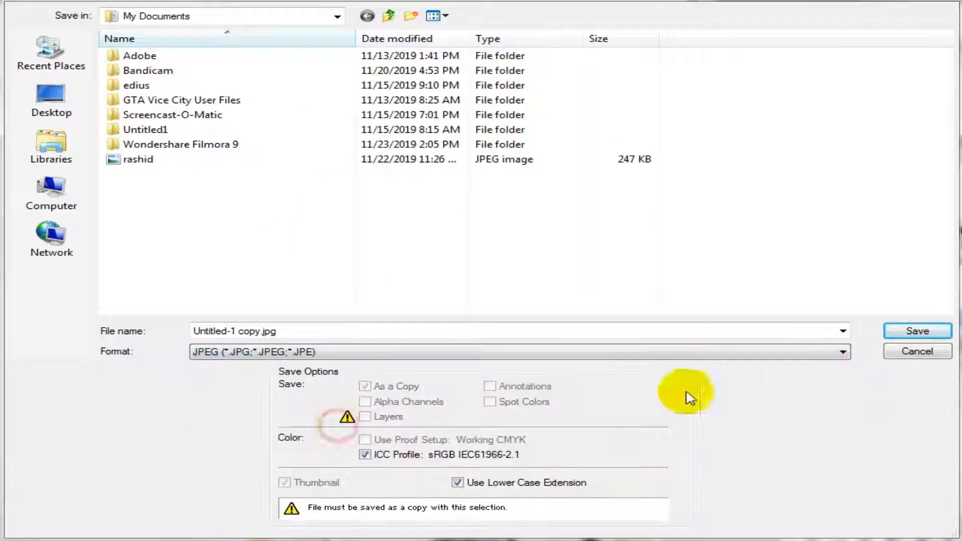
{"action": "left_click", "coordinate": [942, 332]}
{"action": "left_click", "coordinate": [608, 162]}
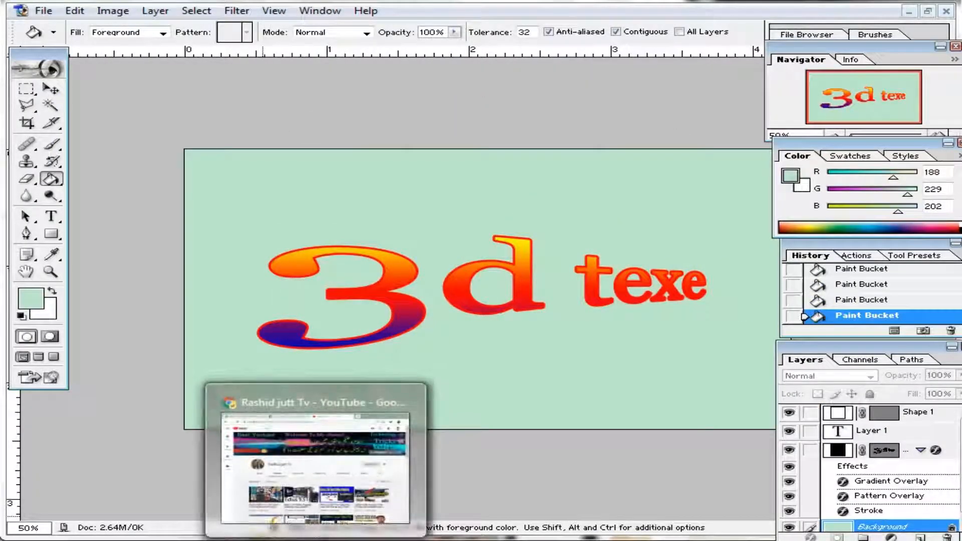
Step: Switch to Chrome and look over the uploaded videos on the open YouTube channel page
{"action": "left_click", "coordinate": [318, 539]}
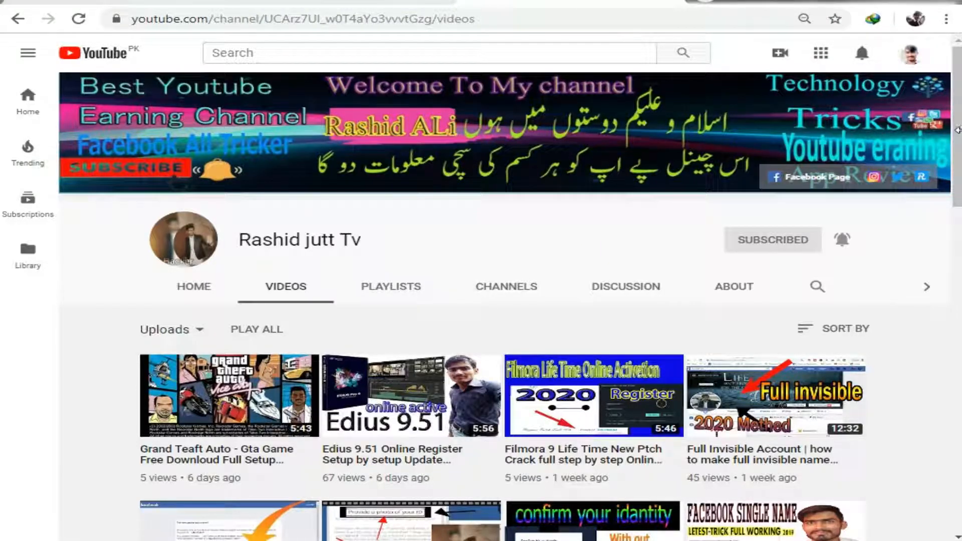
{"action": "left_click_drag", "start_coordinate": [957, 108], "coordinate": [954, 147]}
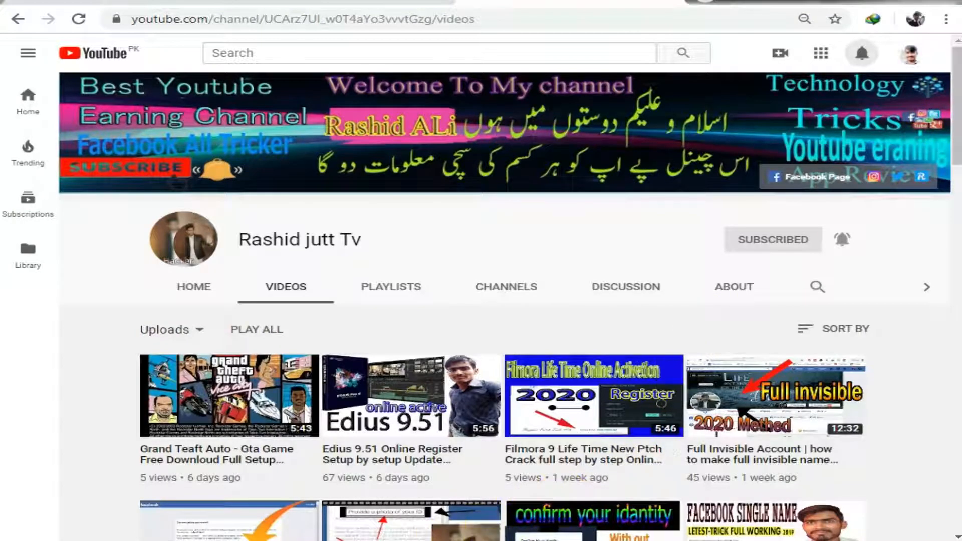
{"action": "left_click", "coordinate": [436, 540]}
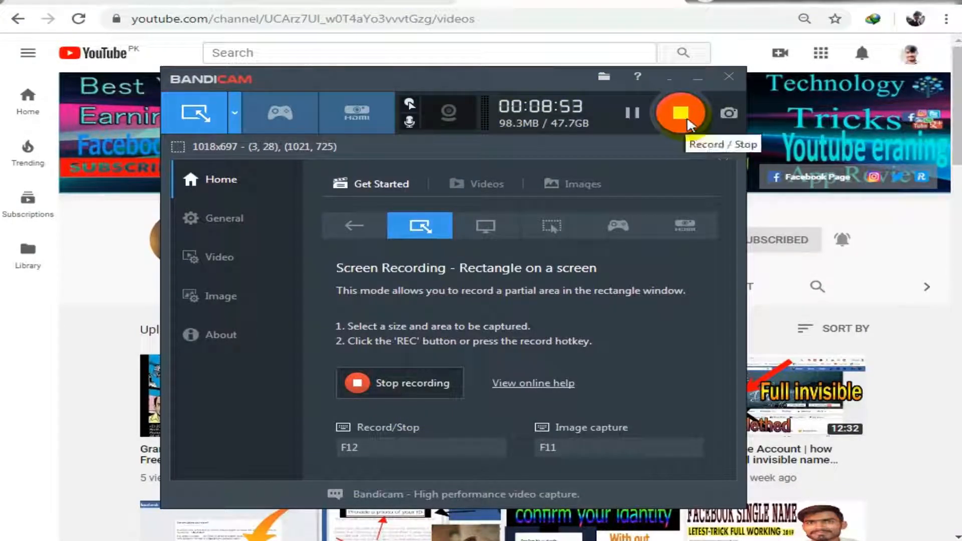